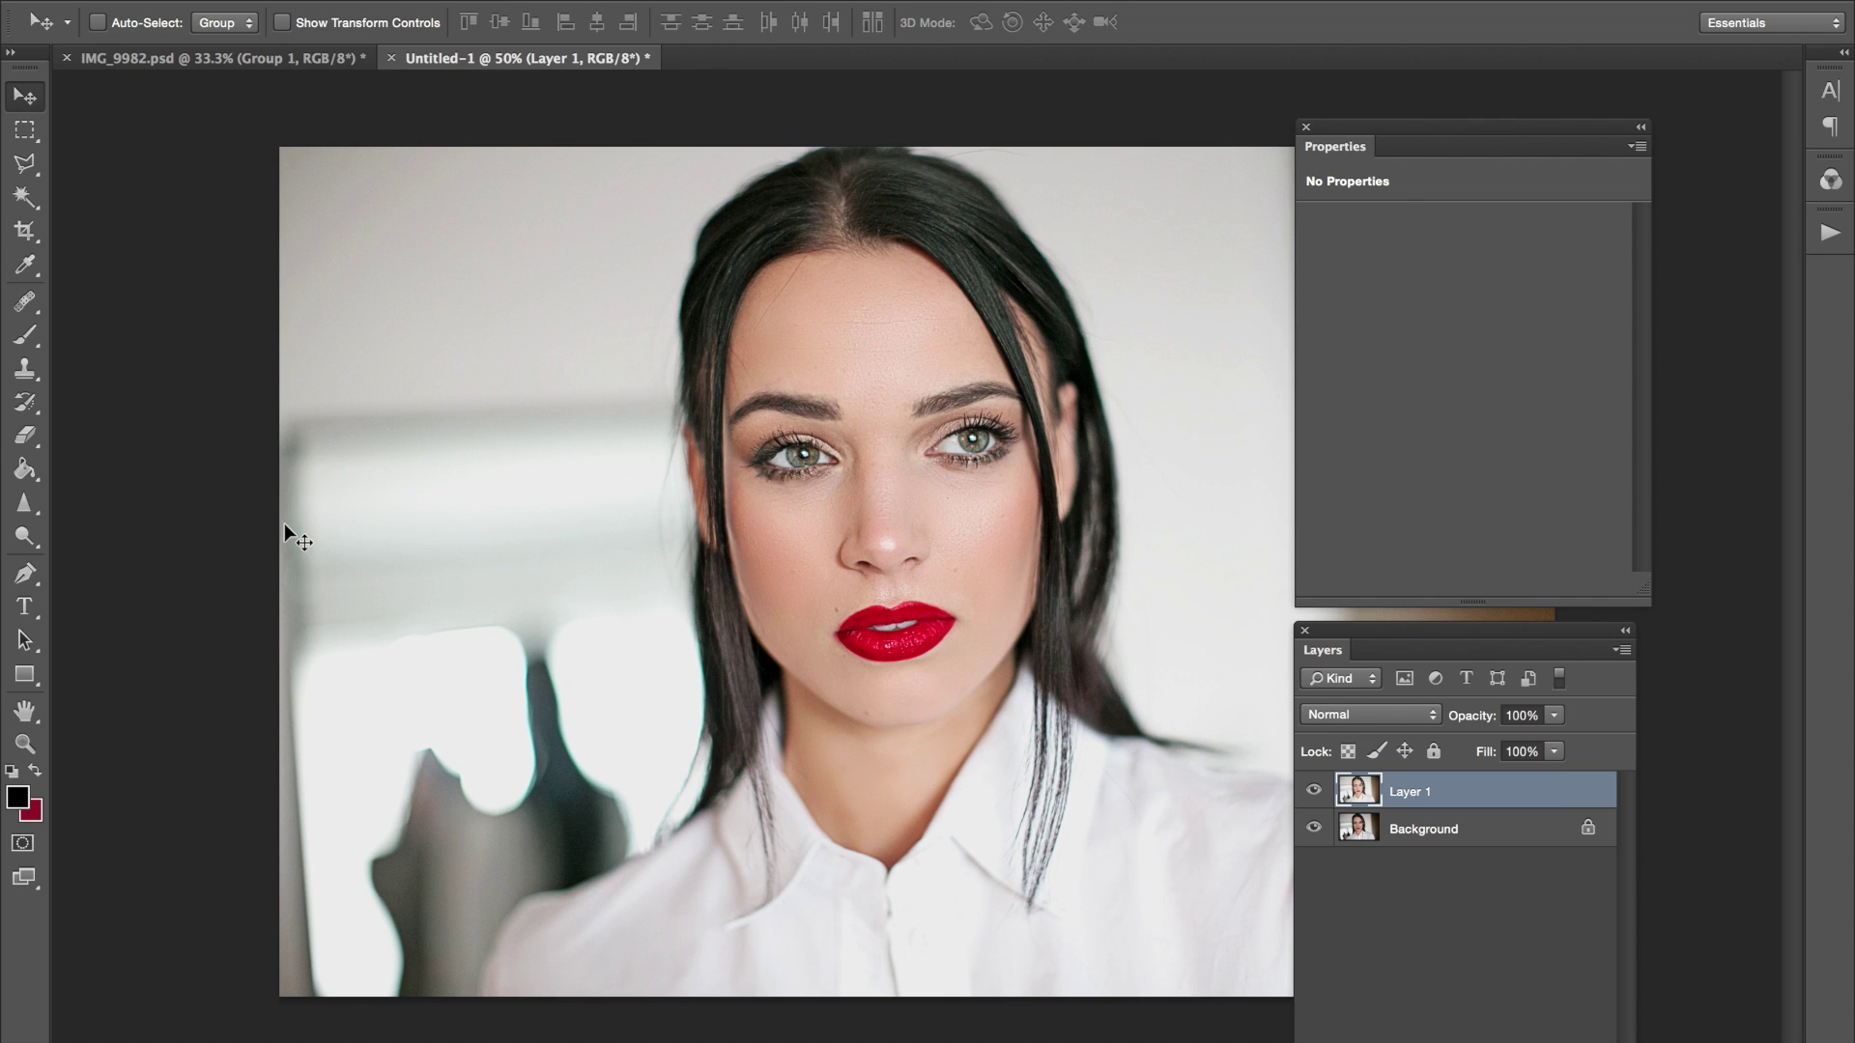
Step: Delete the previously brightened Layer 1 and duplicate the Background photo into a fresh layer
click(1315, 791)
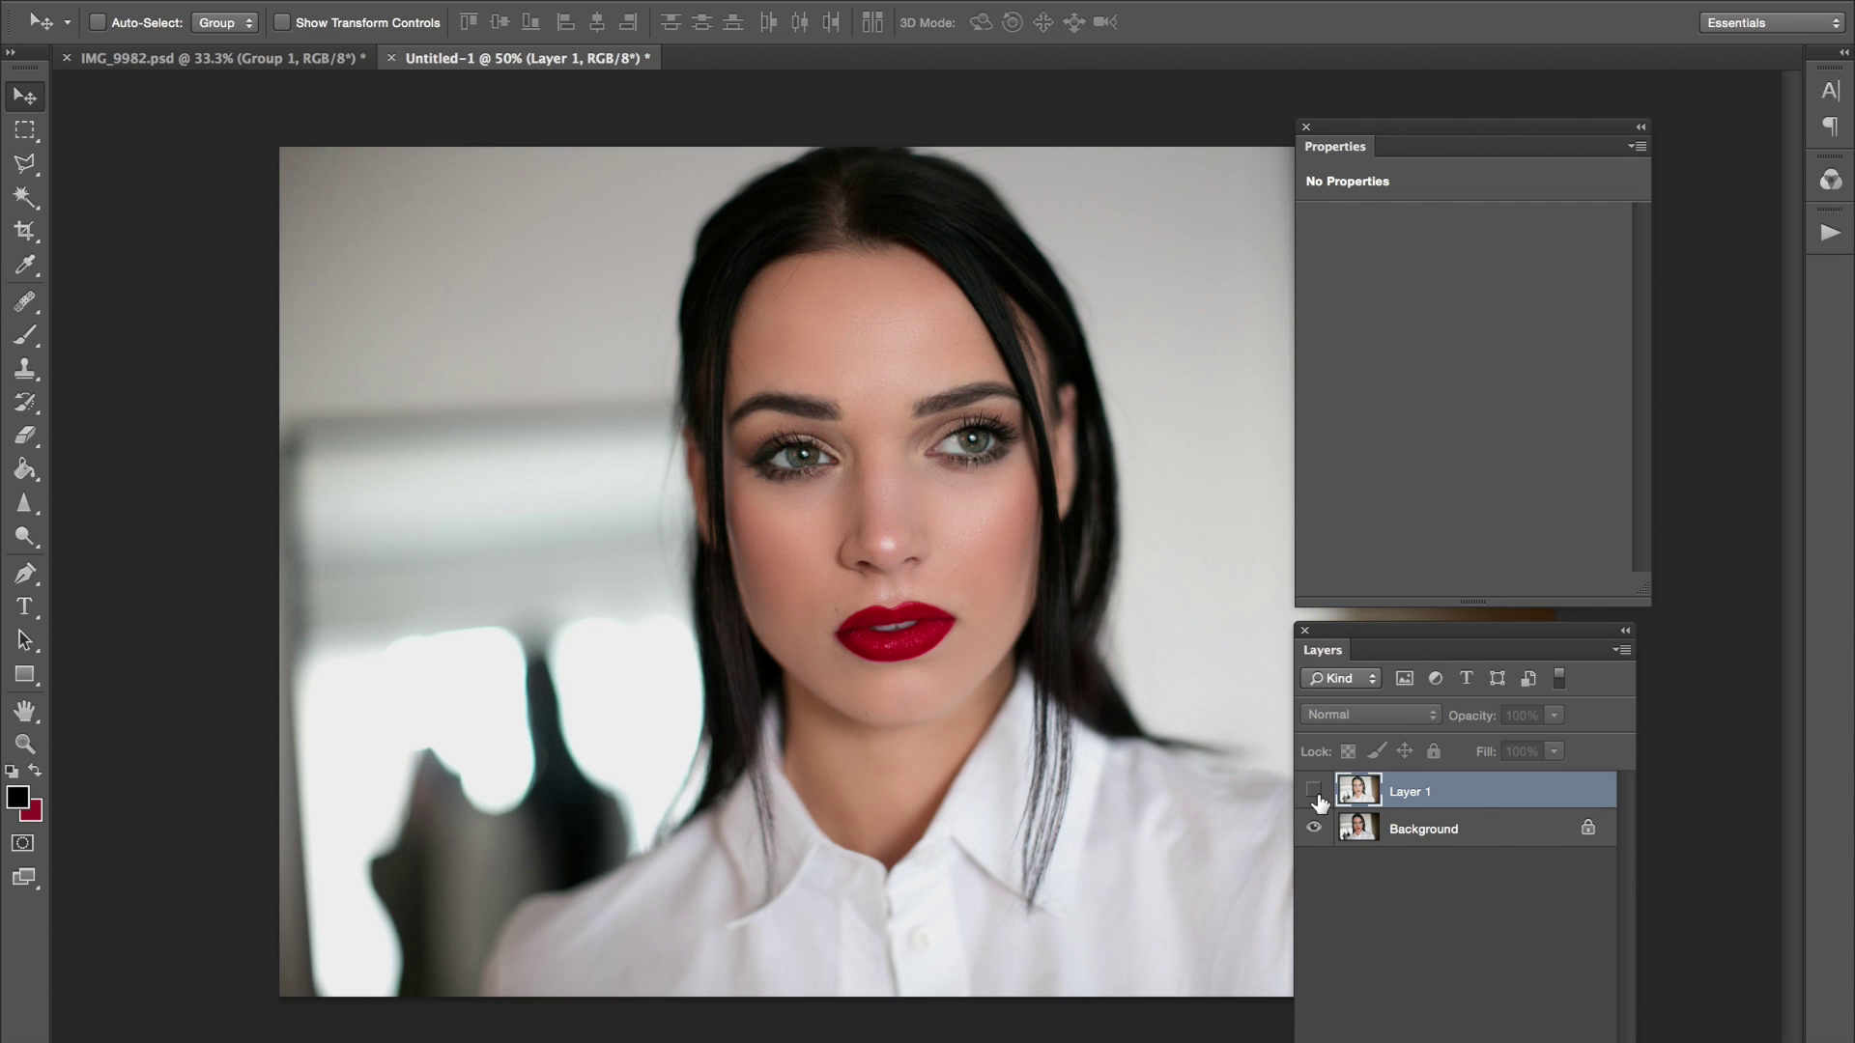
click(1313, 791)
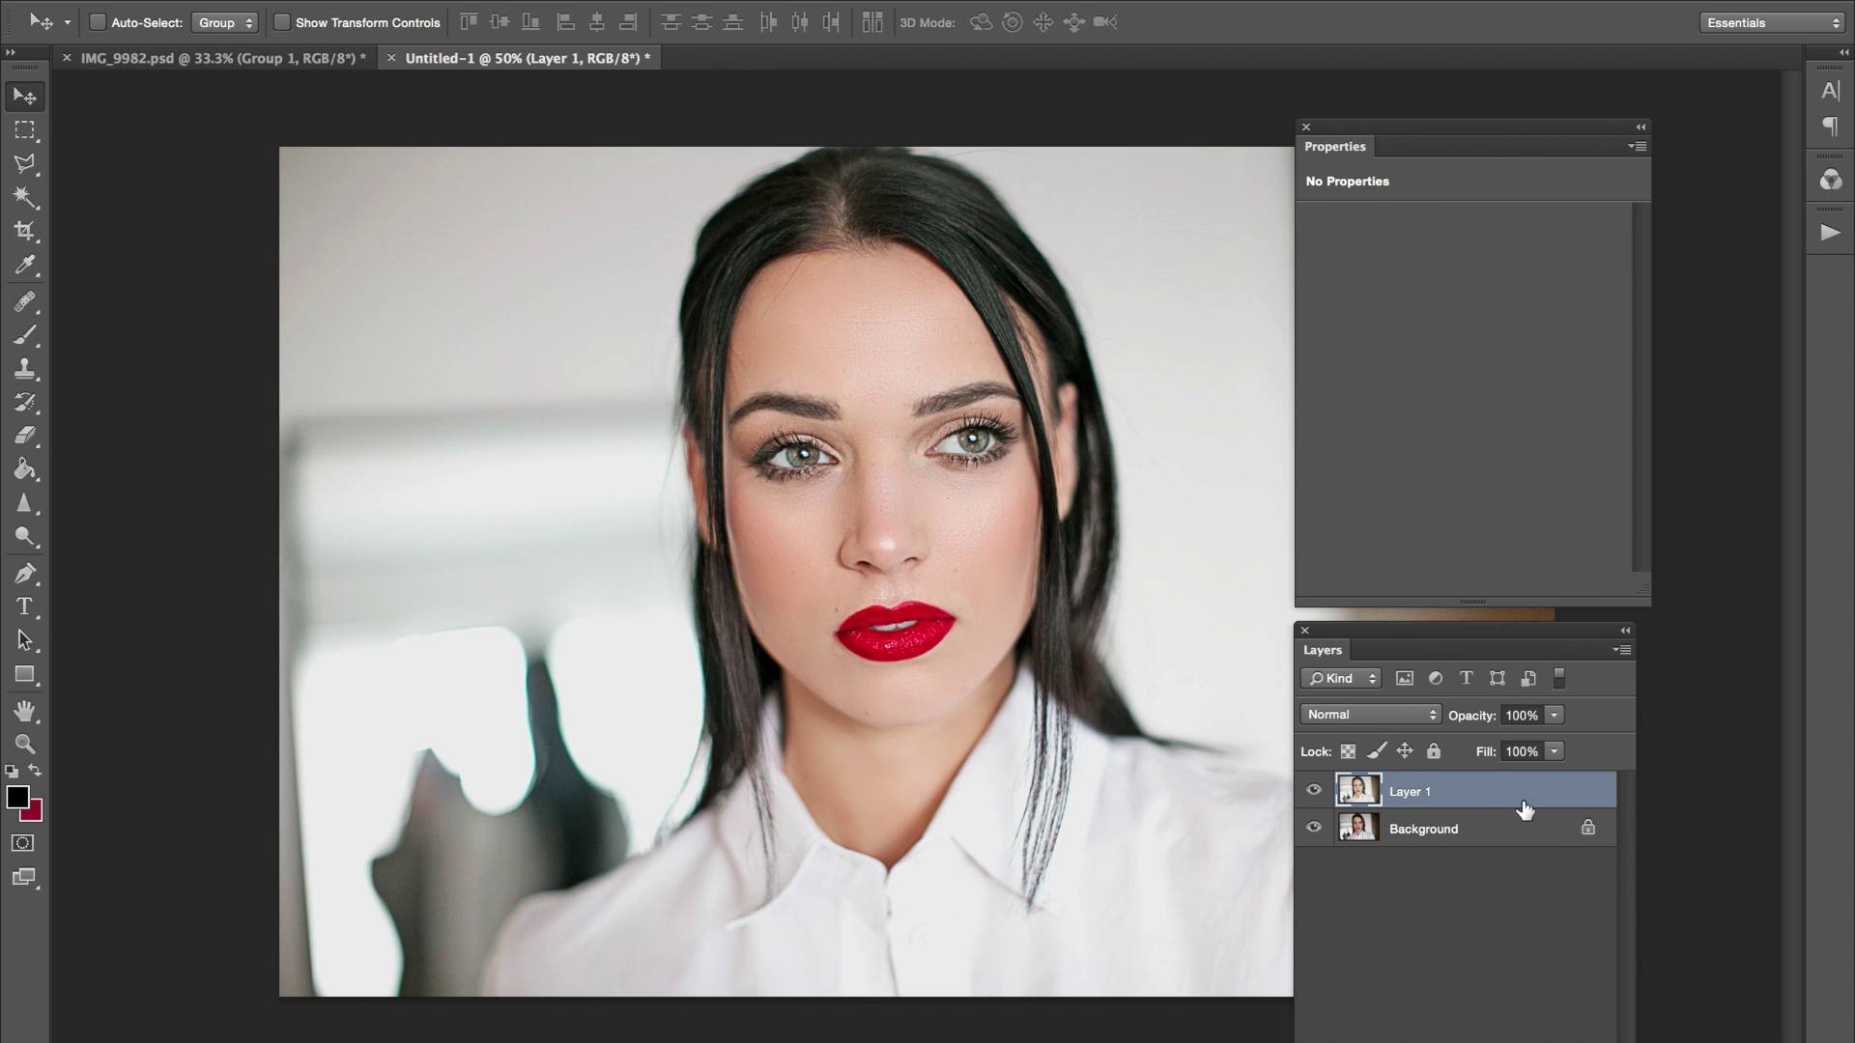
drag(1532, 809, 1599, 1033)
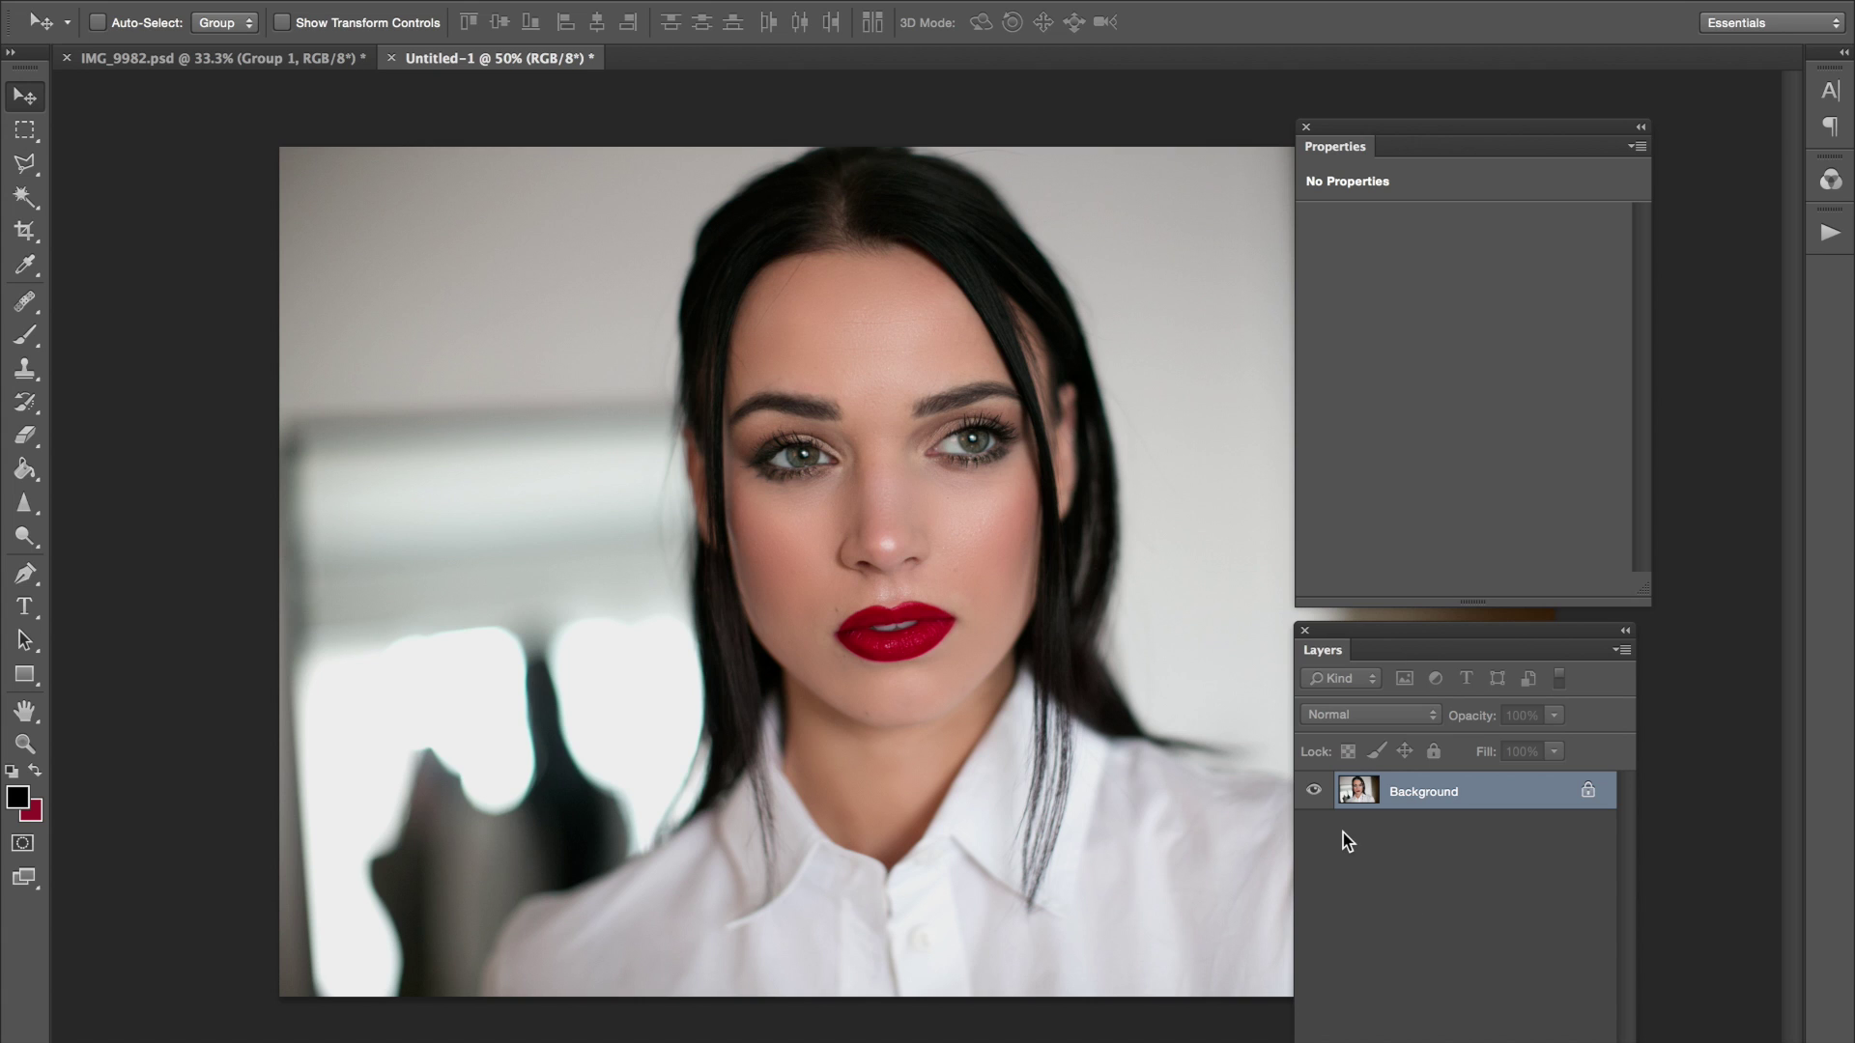
key(ctrl+j)
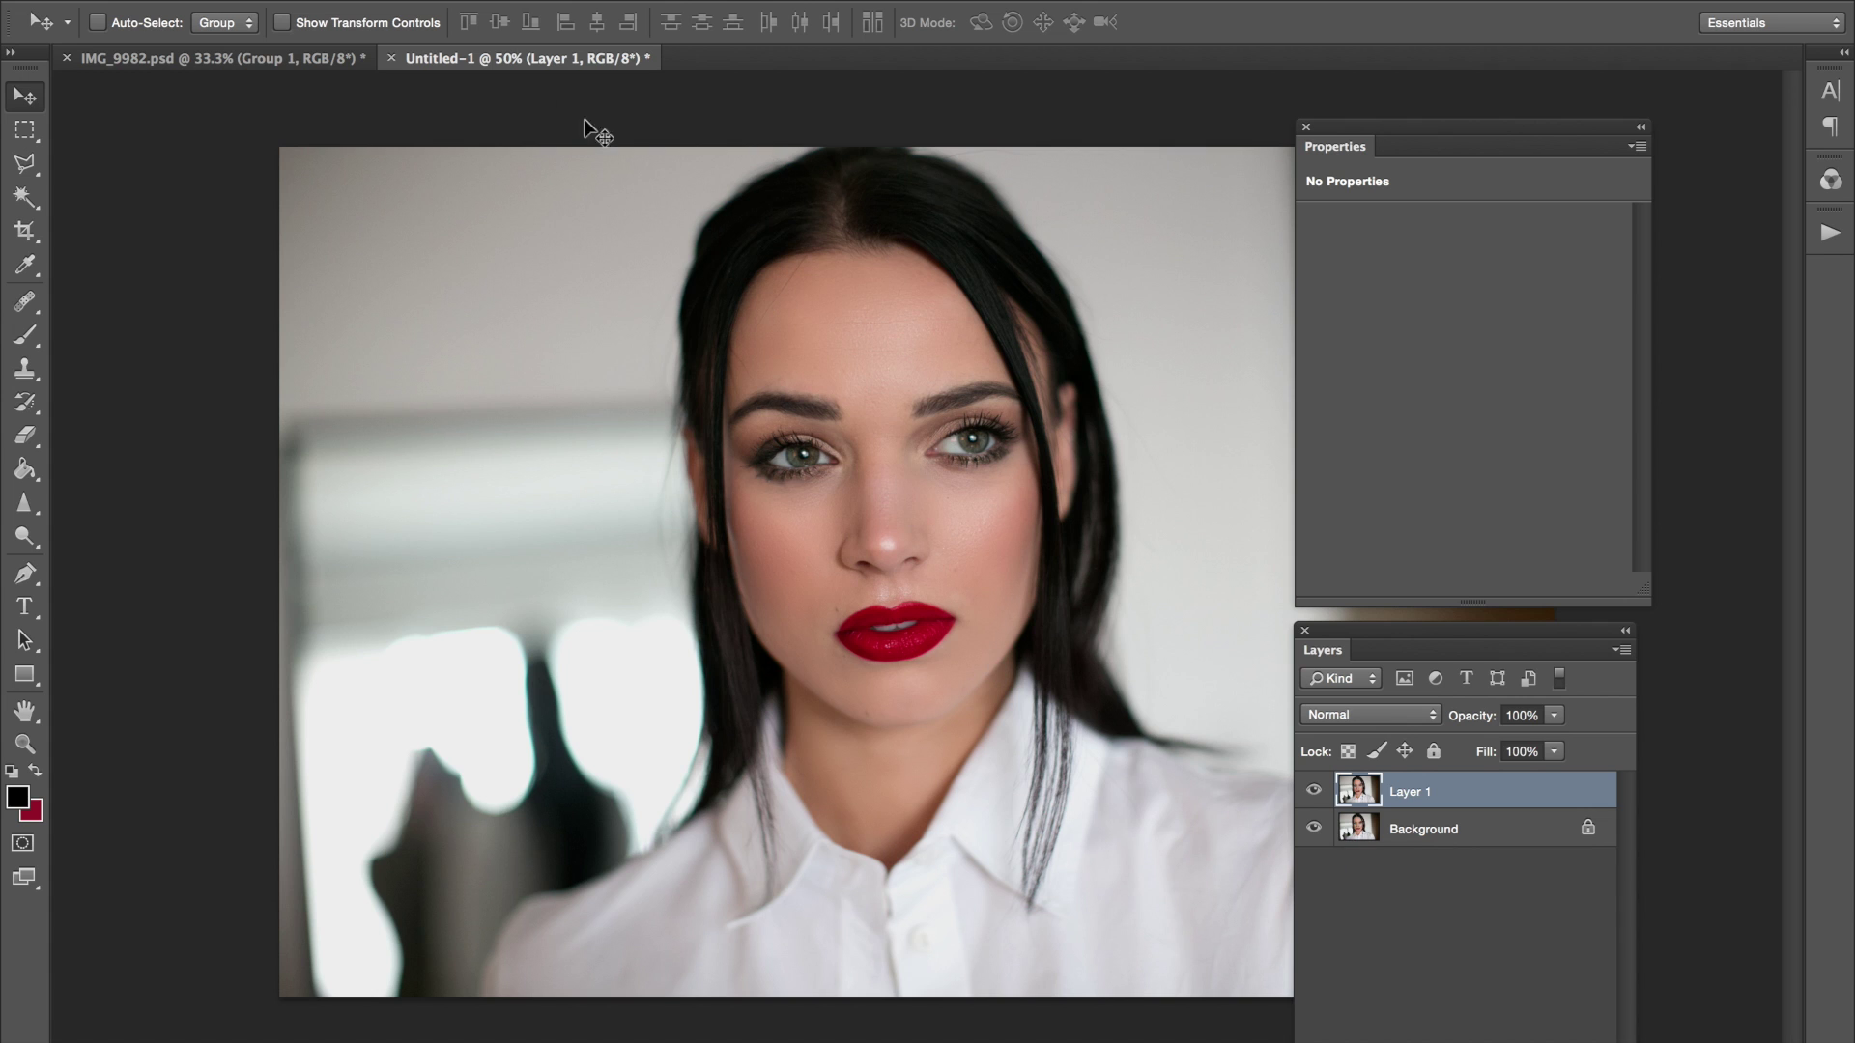
Step: Apply Shadows/Highlights with Shadows Amount 35% to the duplicate layer
click(329, 0)
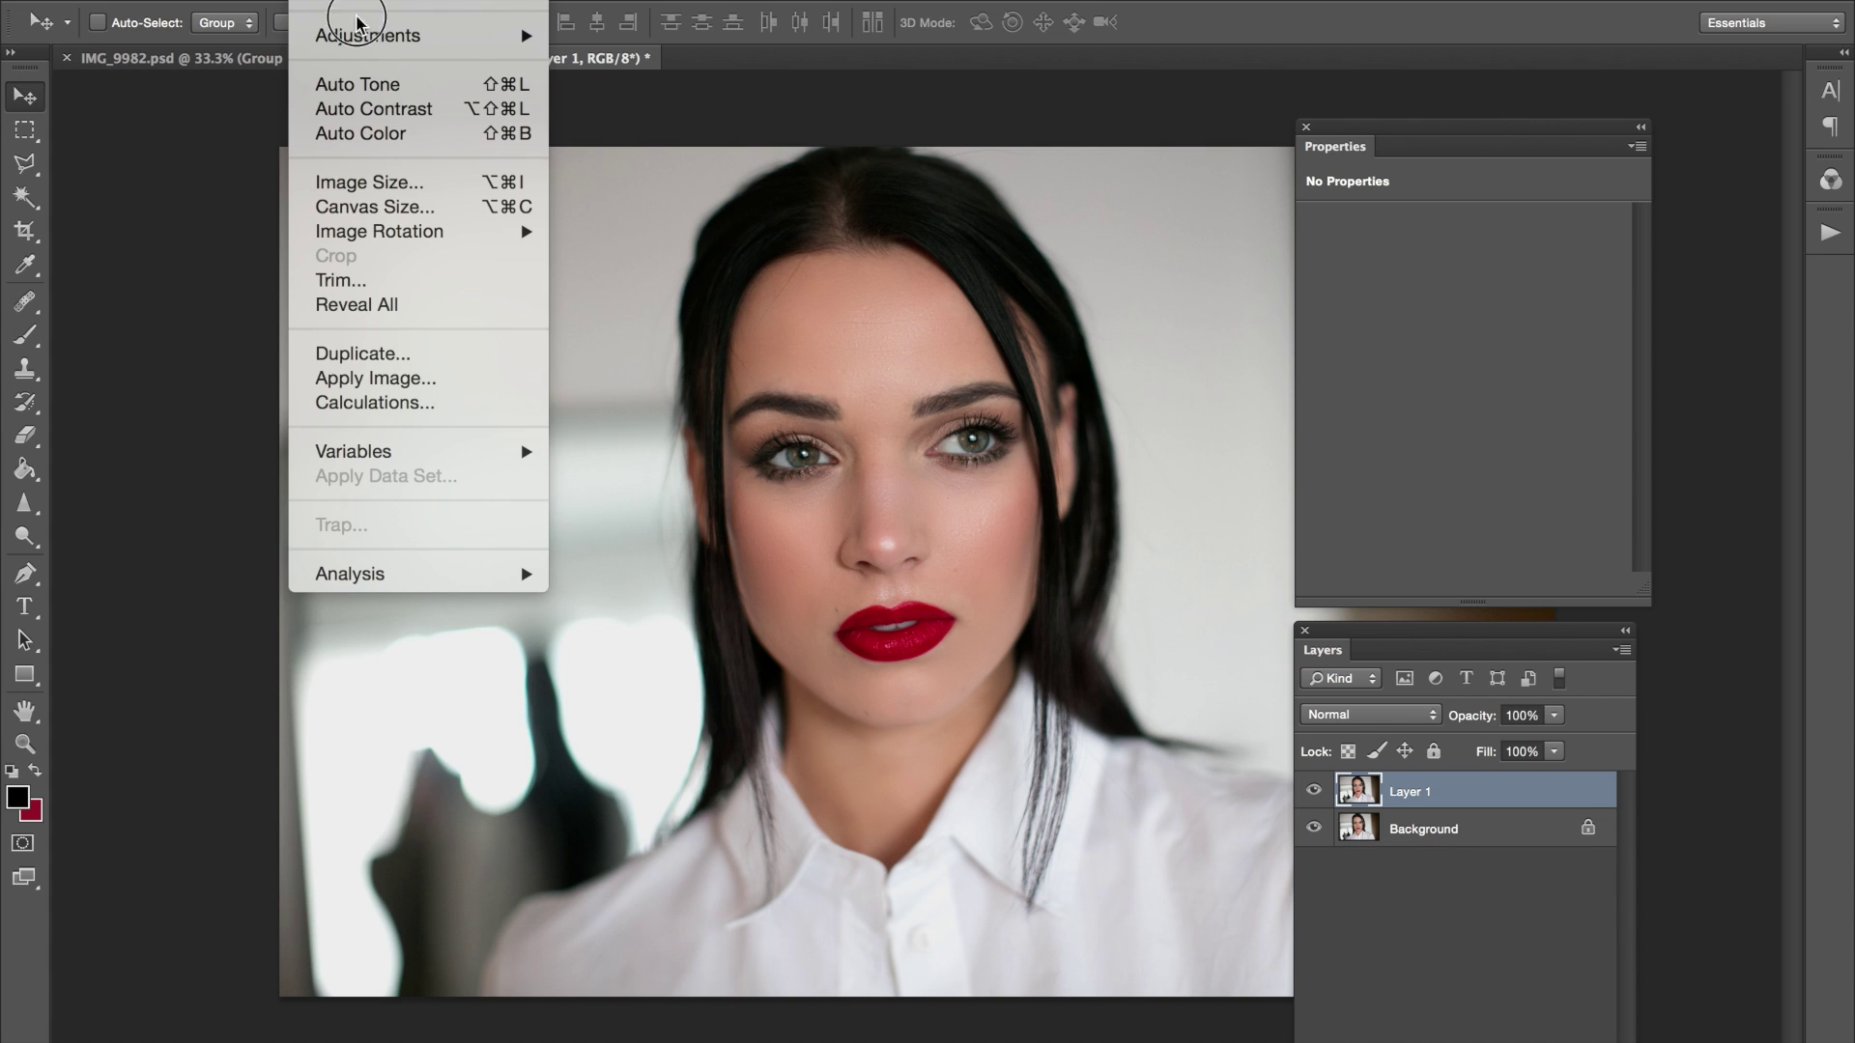
mouse_move(362, 35)
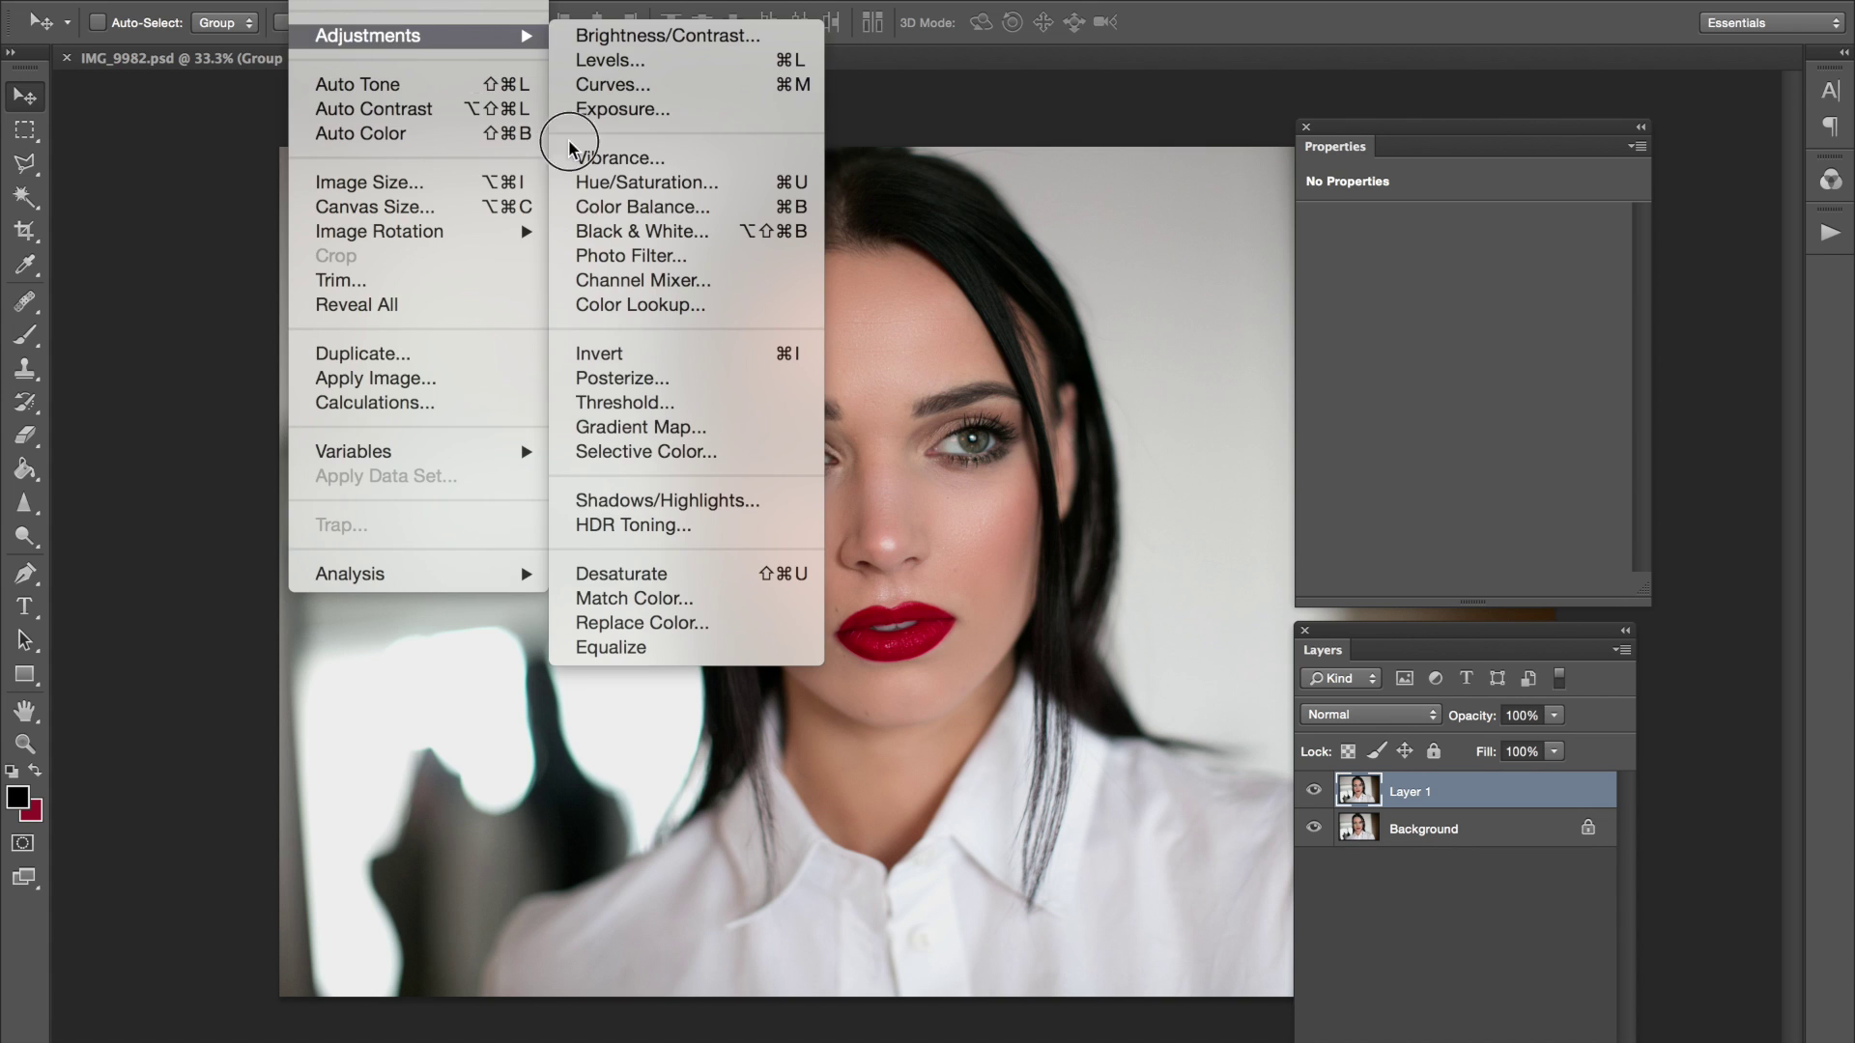
click(712, 496)
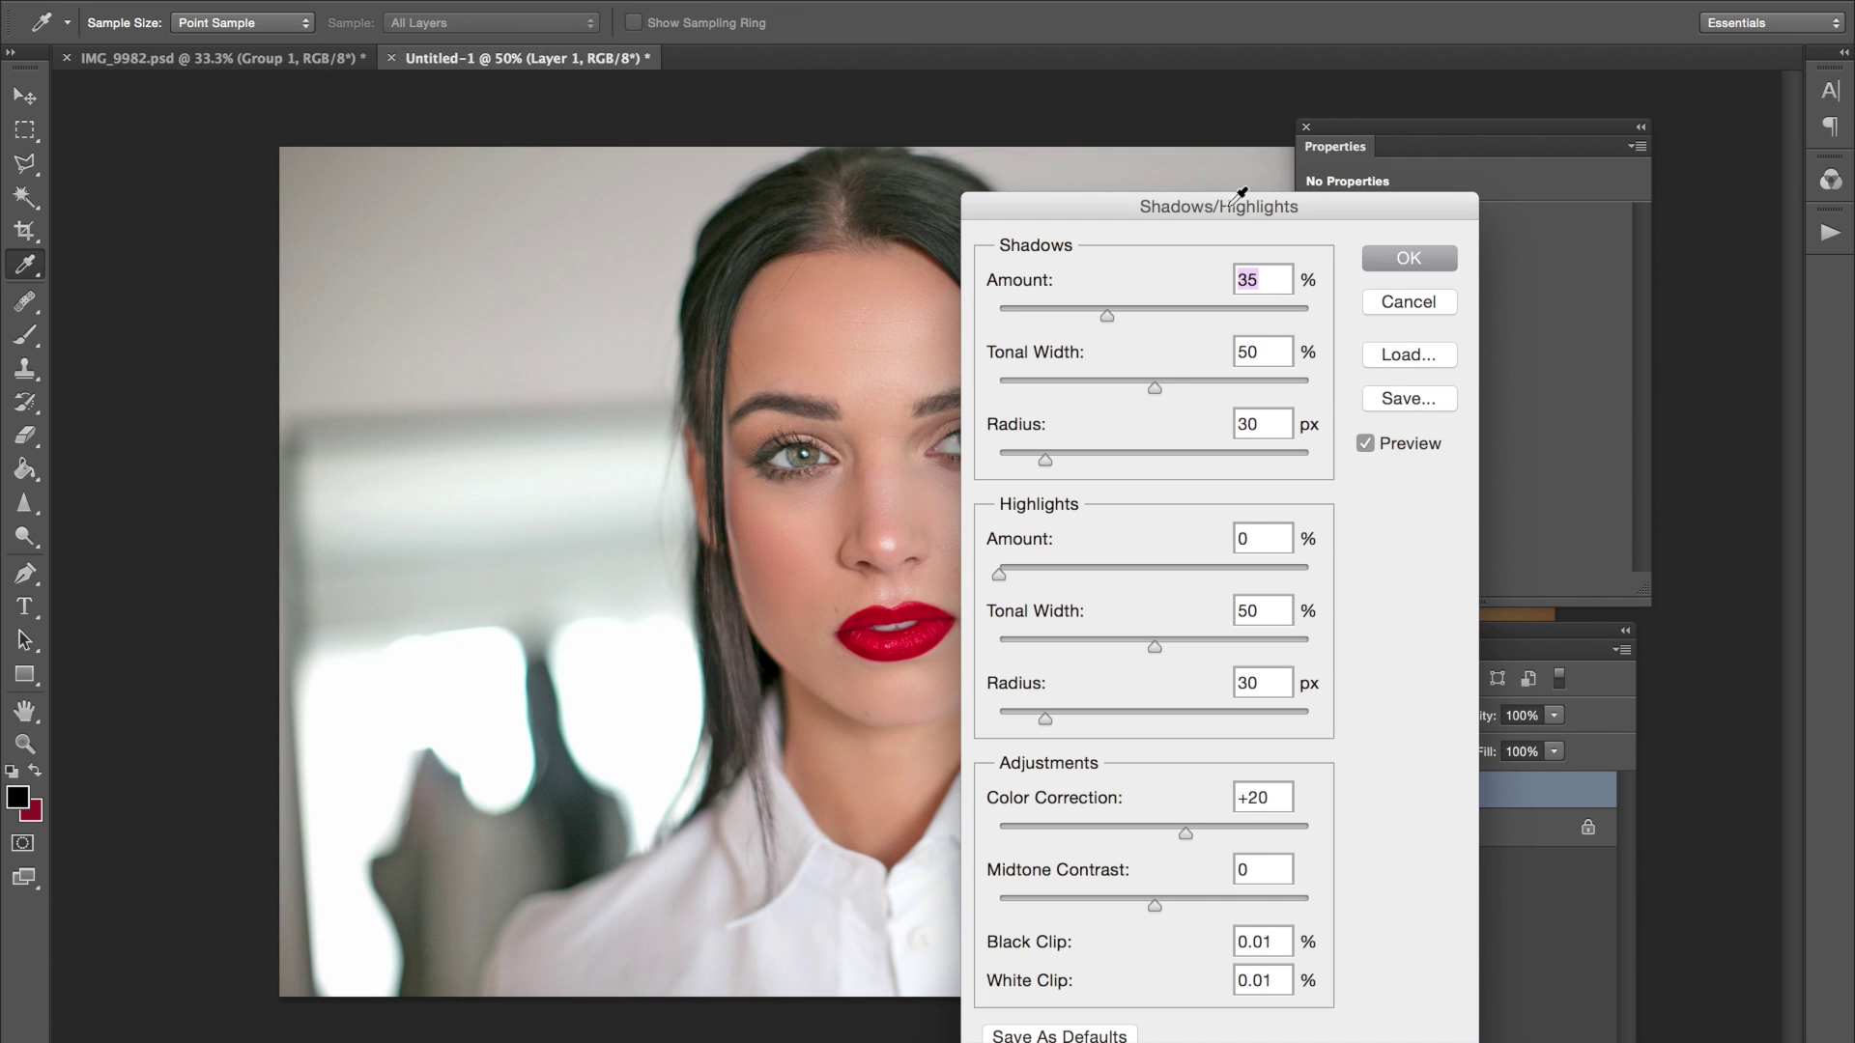
drag(1213, 206, 1322, 201)
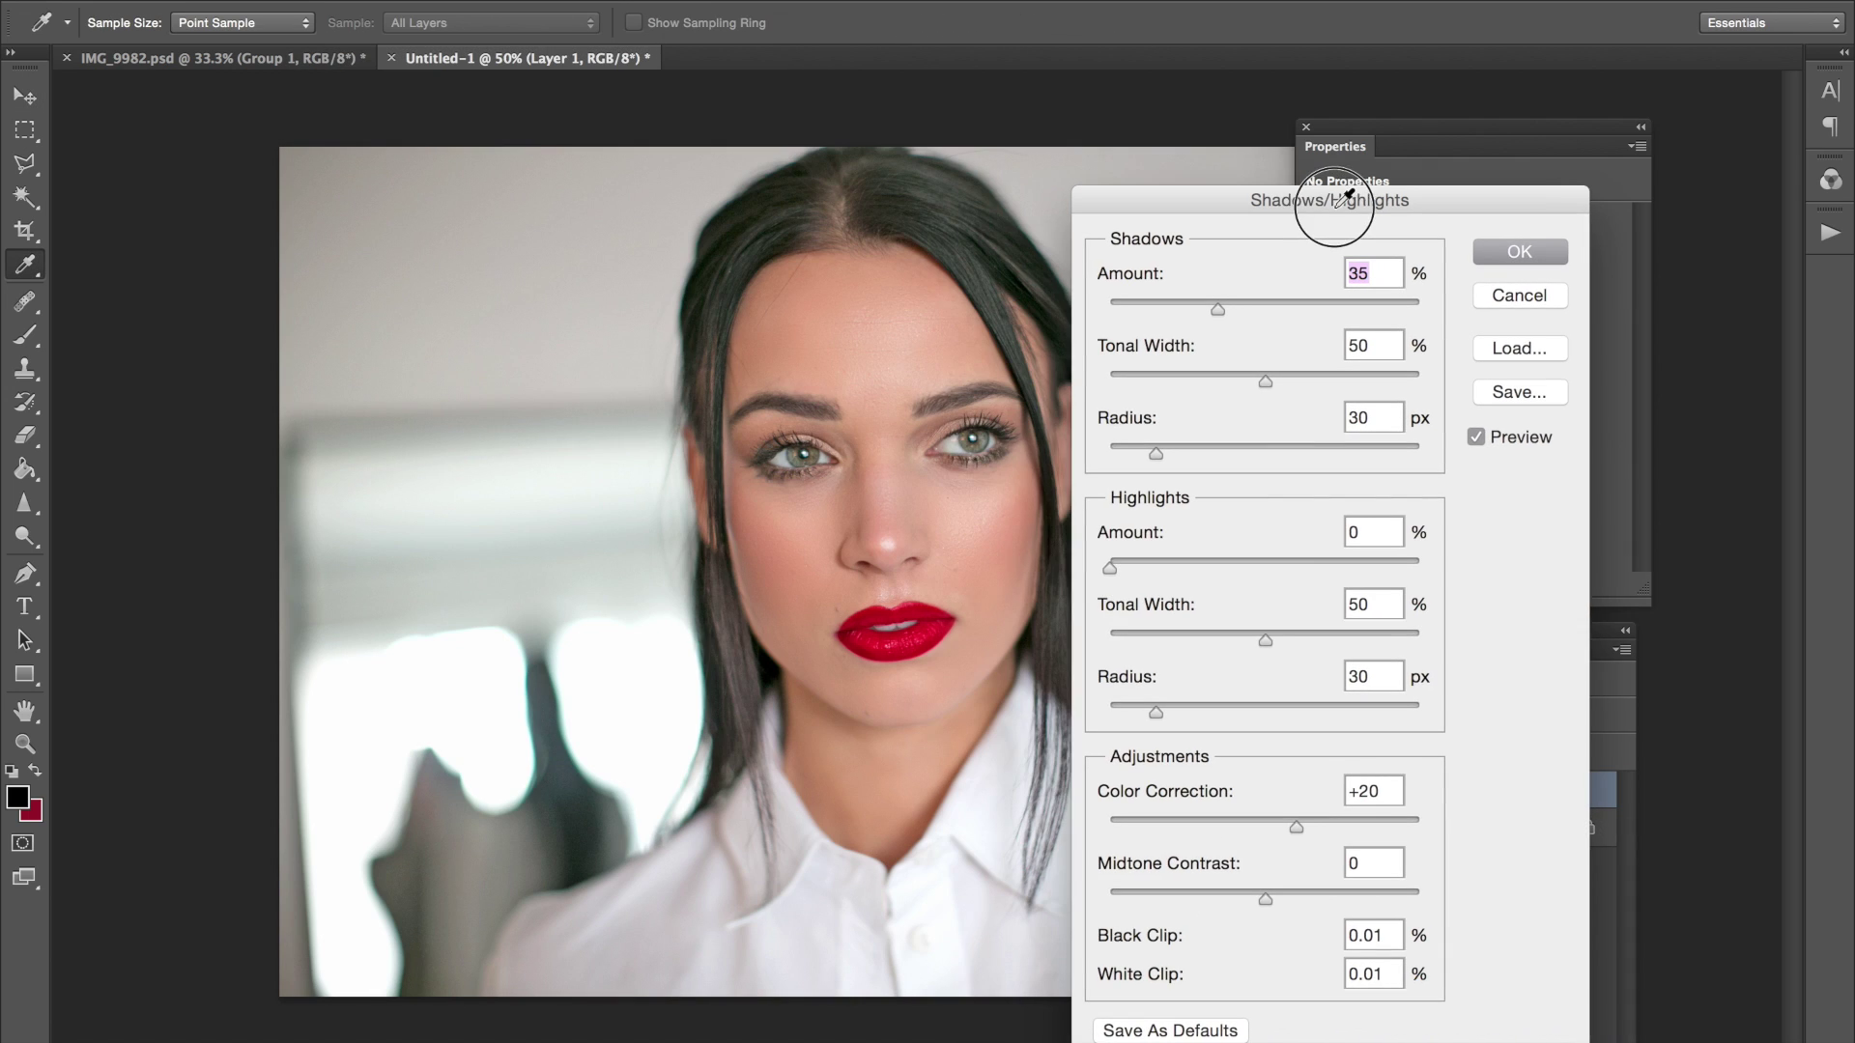
click(1516, 252)
key(v)
Step: Lower Layer 1's opacity to 50% and compare it against the Background
drag(1485, 719, 1420, 721)
click(1313, 790)
click(1314, 790)
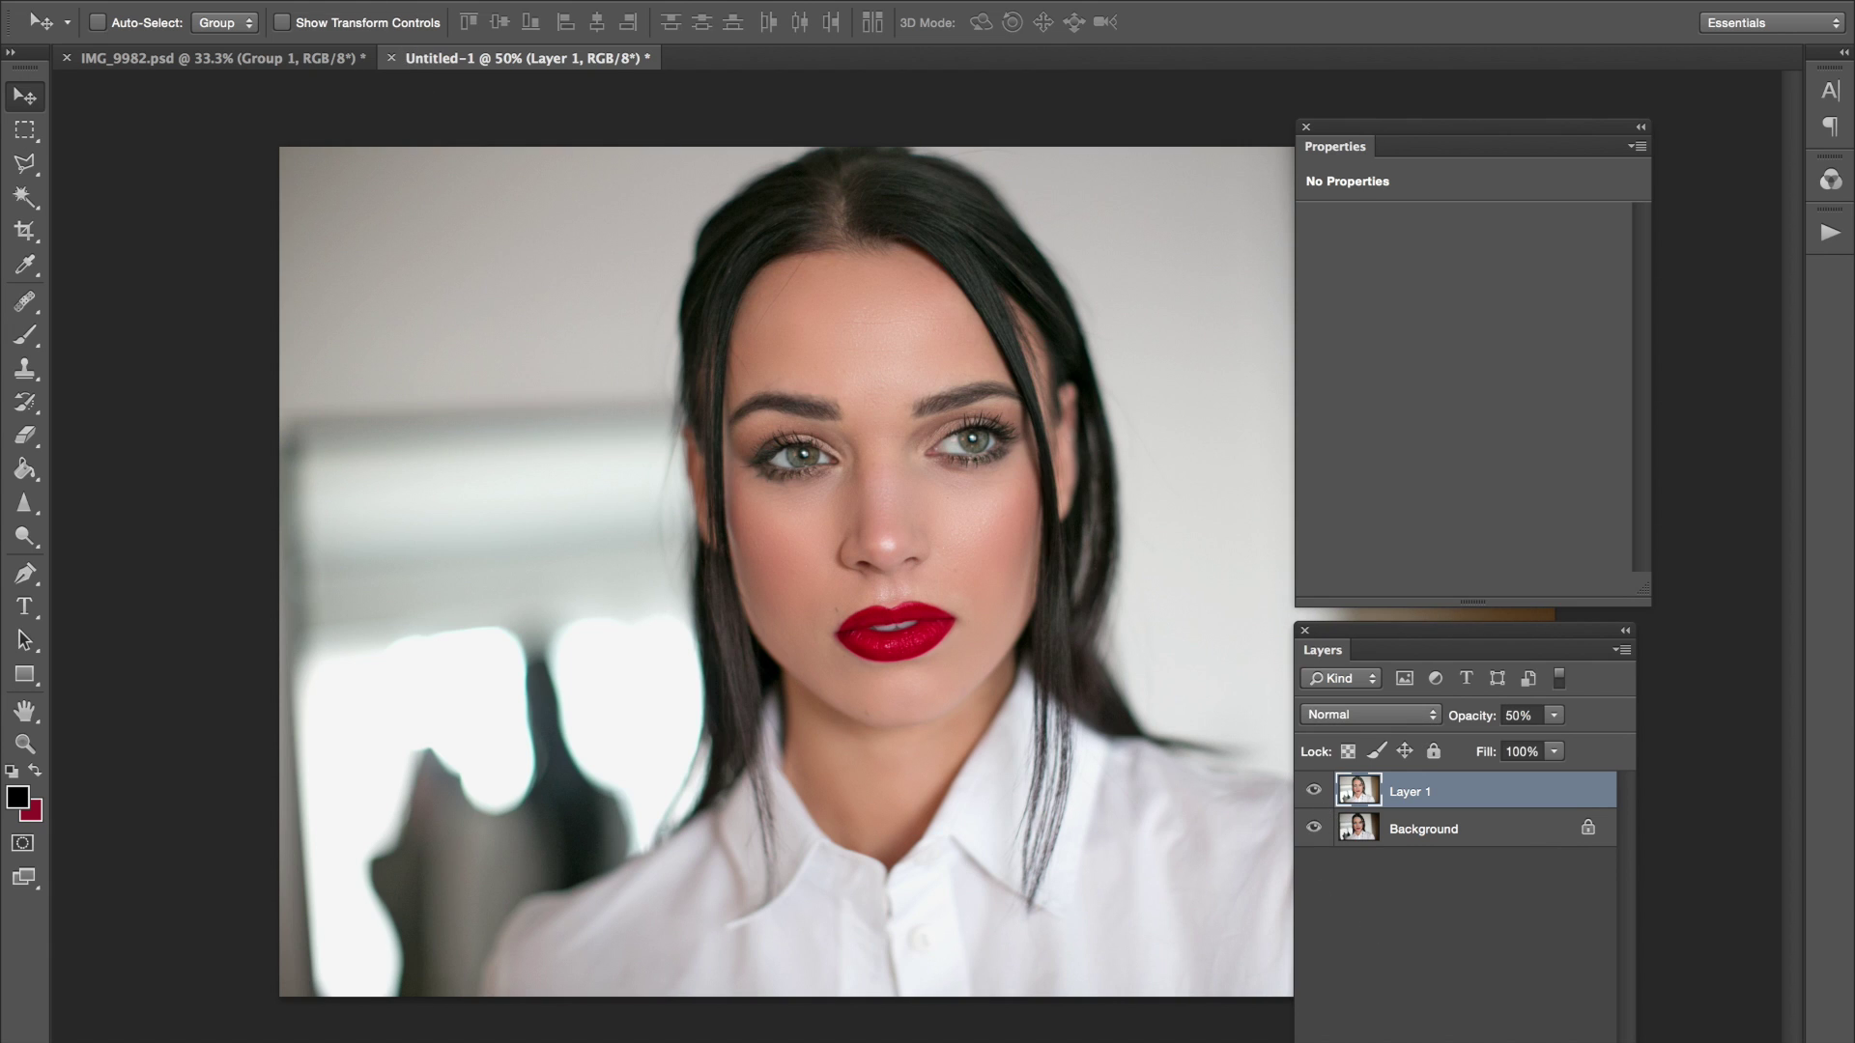
click(391, 0)
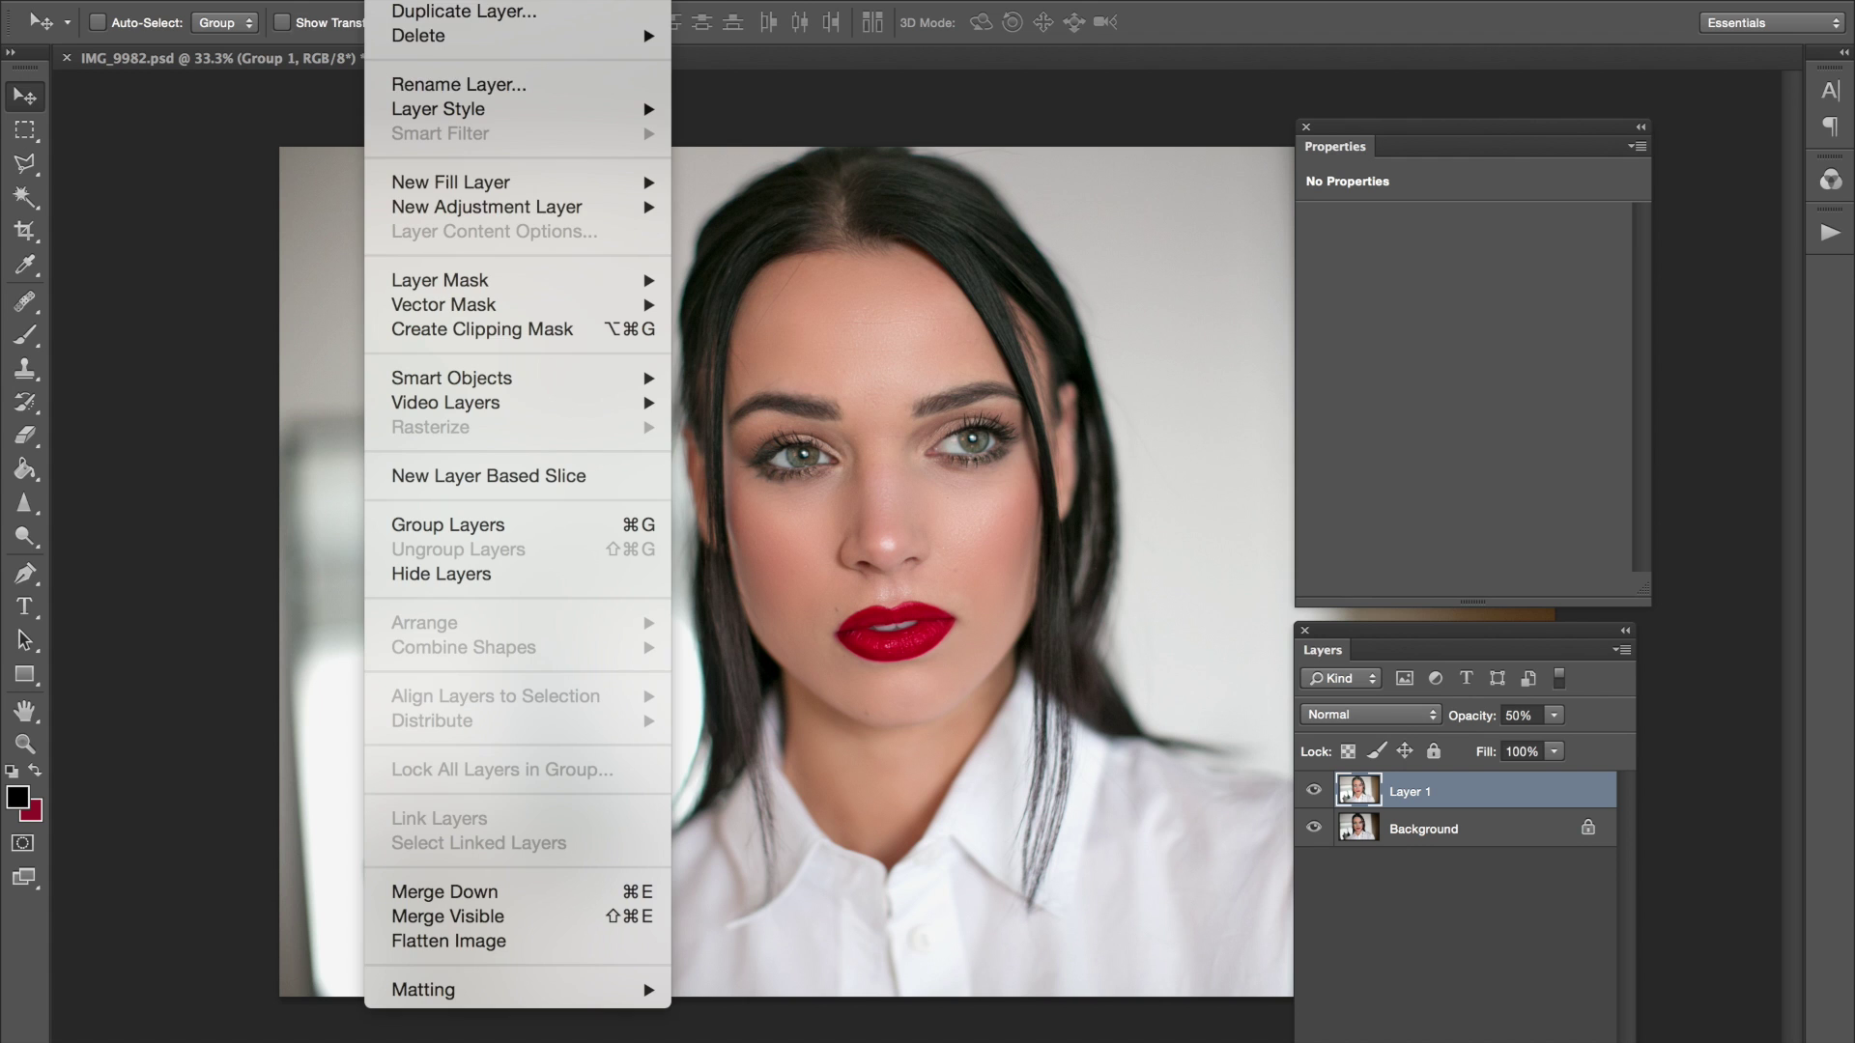
Step: Add a Hue/Saturation adjustment layer with Yellows saturation -100 and Reds saturation -11
mouse_move(601, 211)
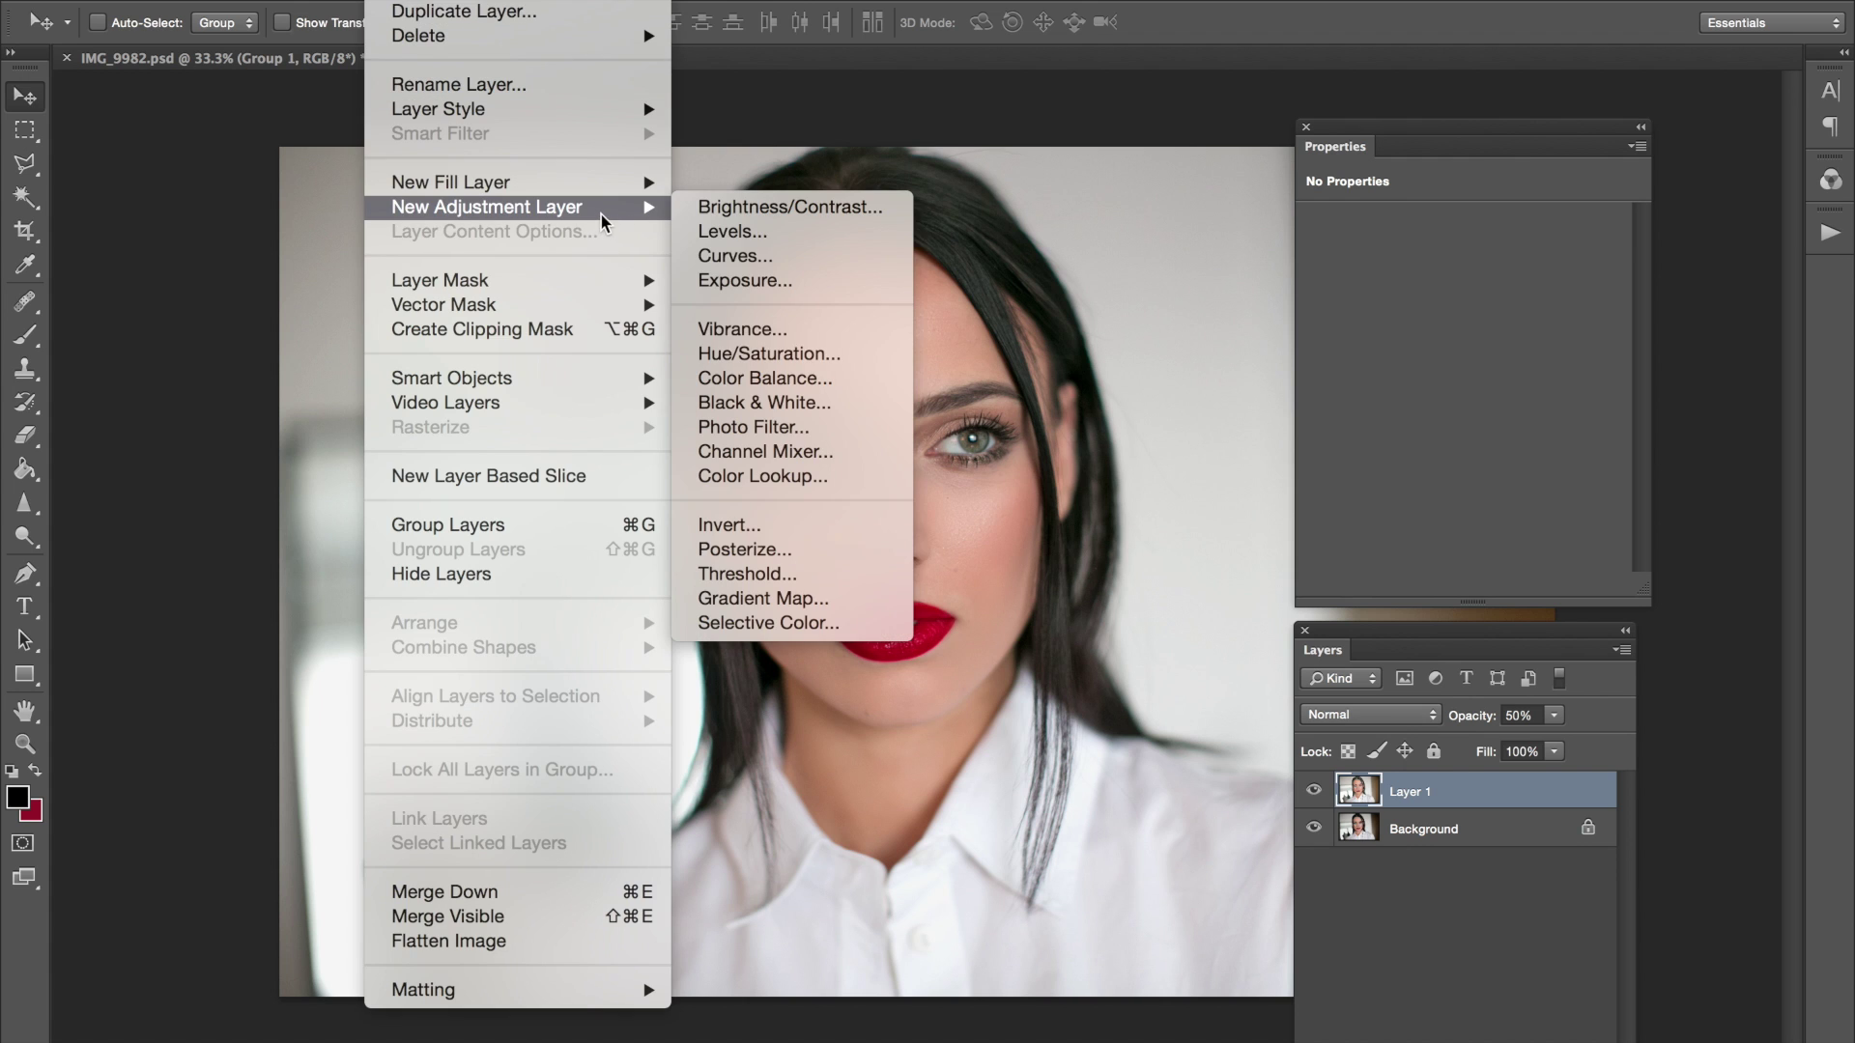
click(805, 363)
click(1156, 450)
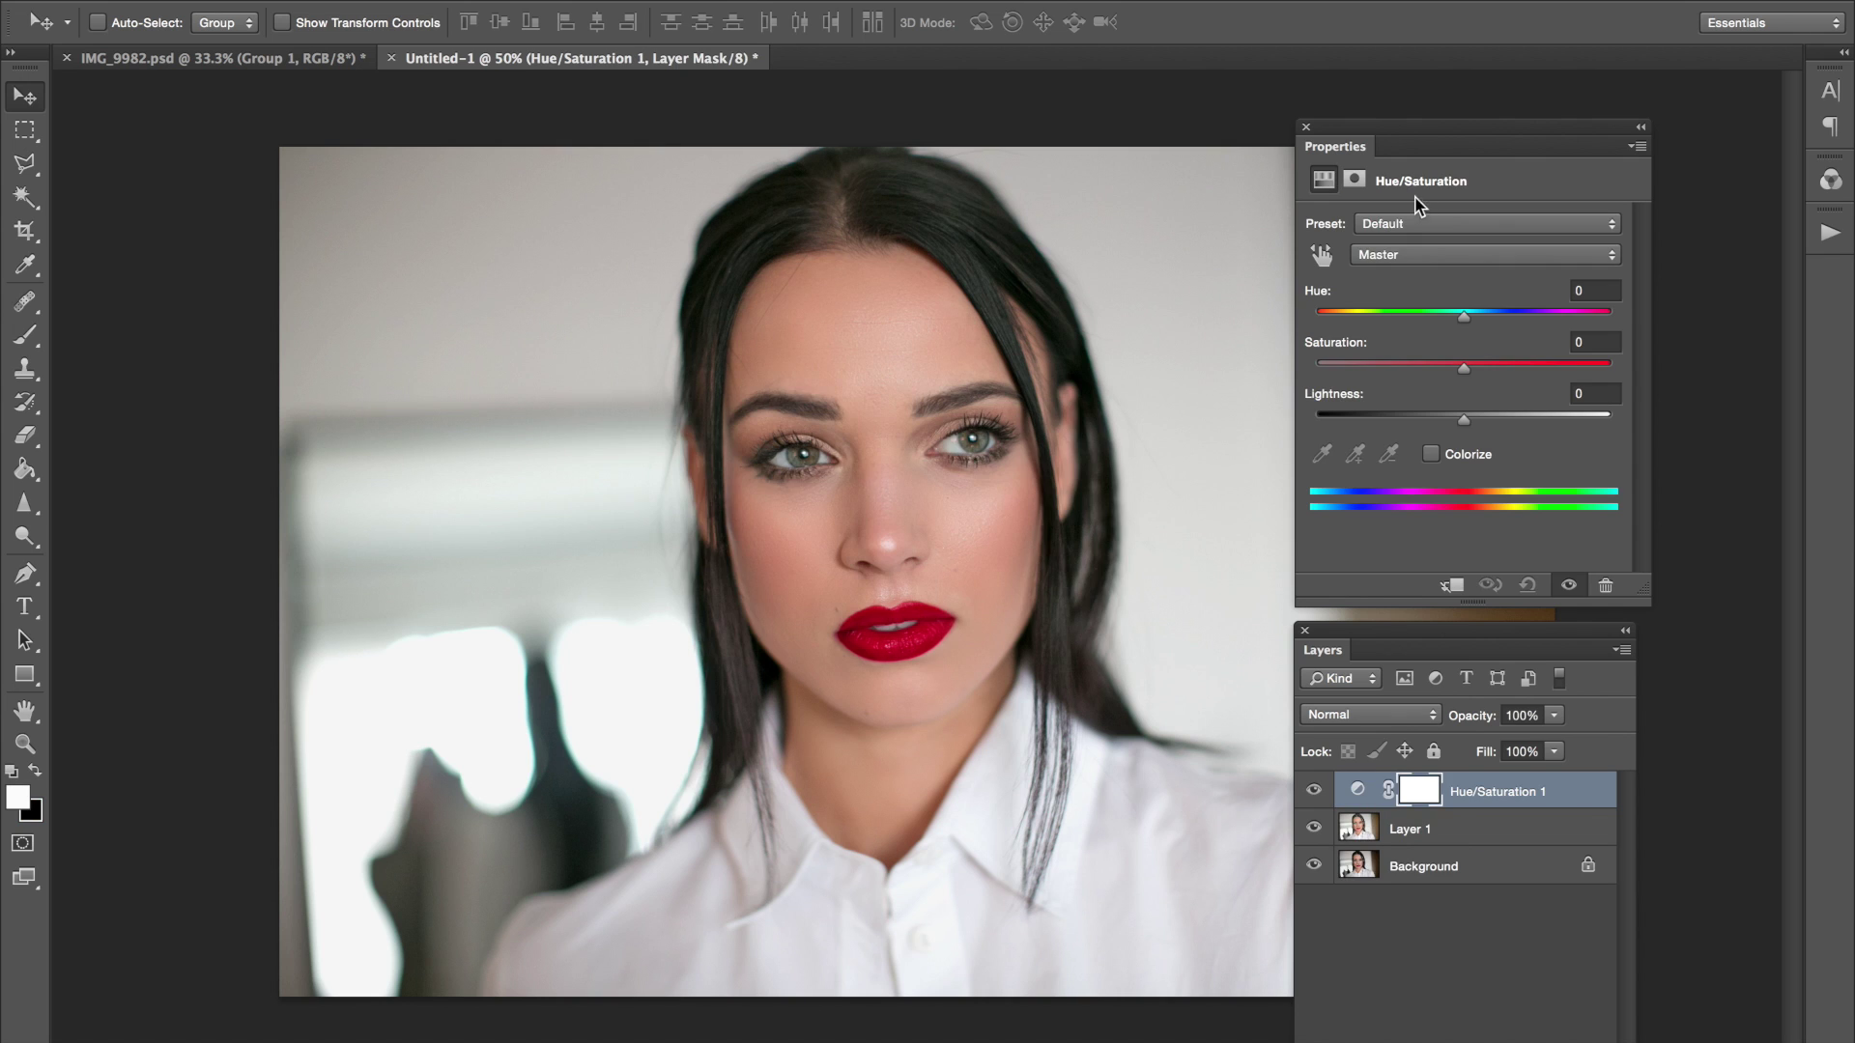
click(1387, 258)
click(1383, 272)
drag(1464, 368, 1314, 386)
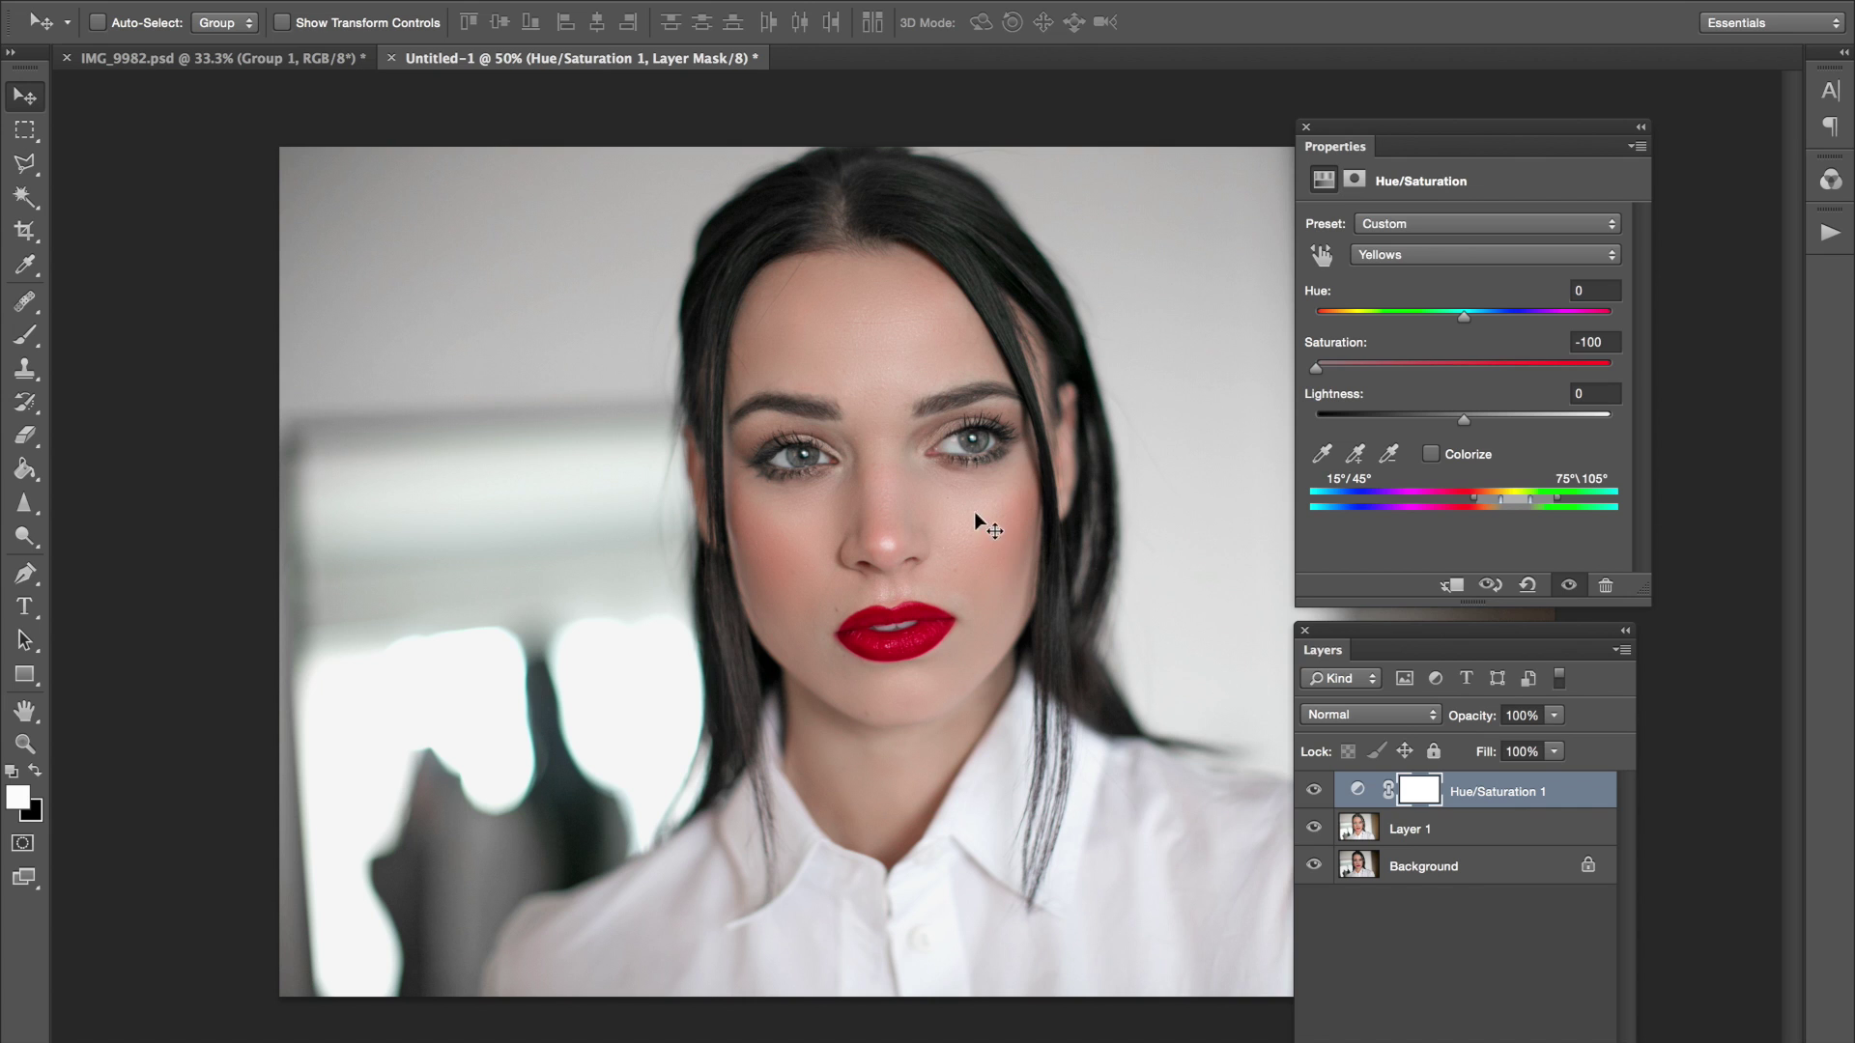
click(1390, 257)
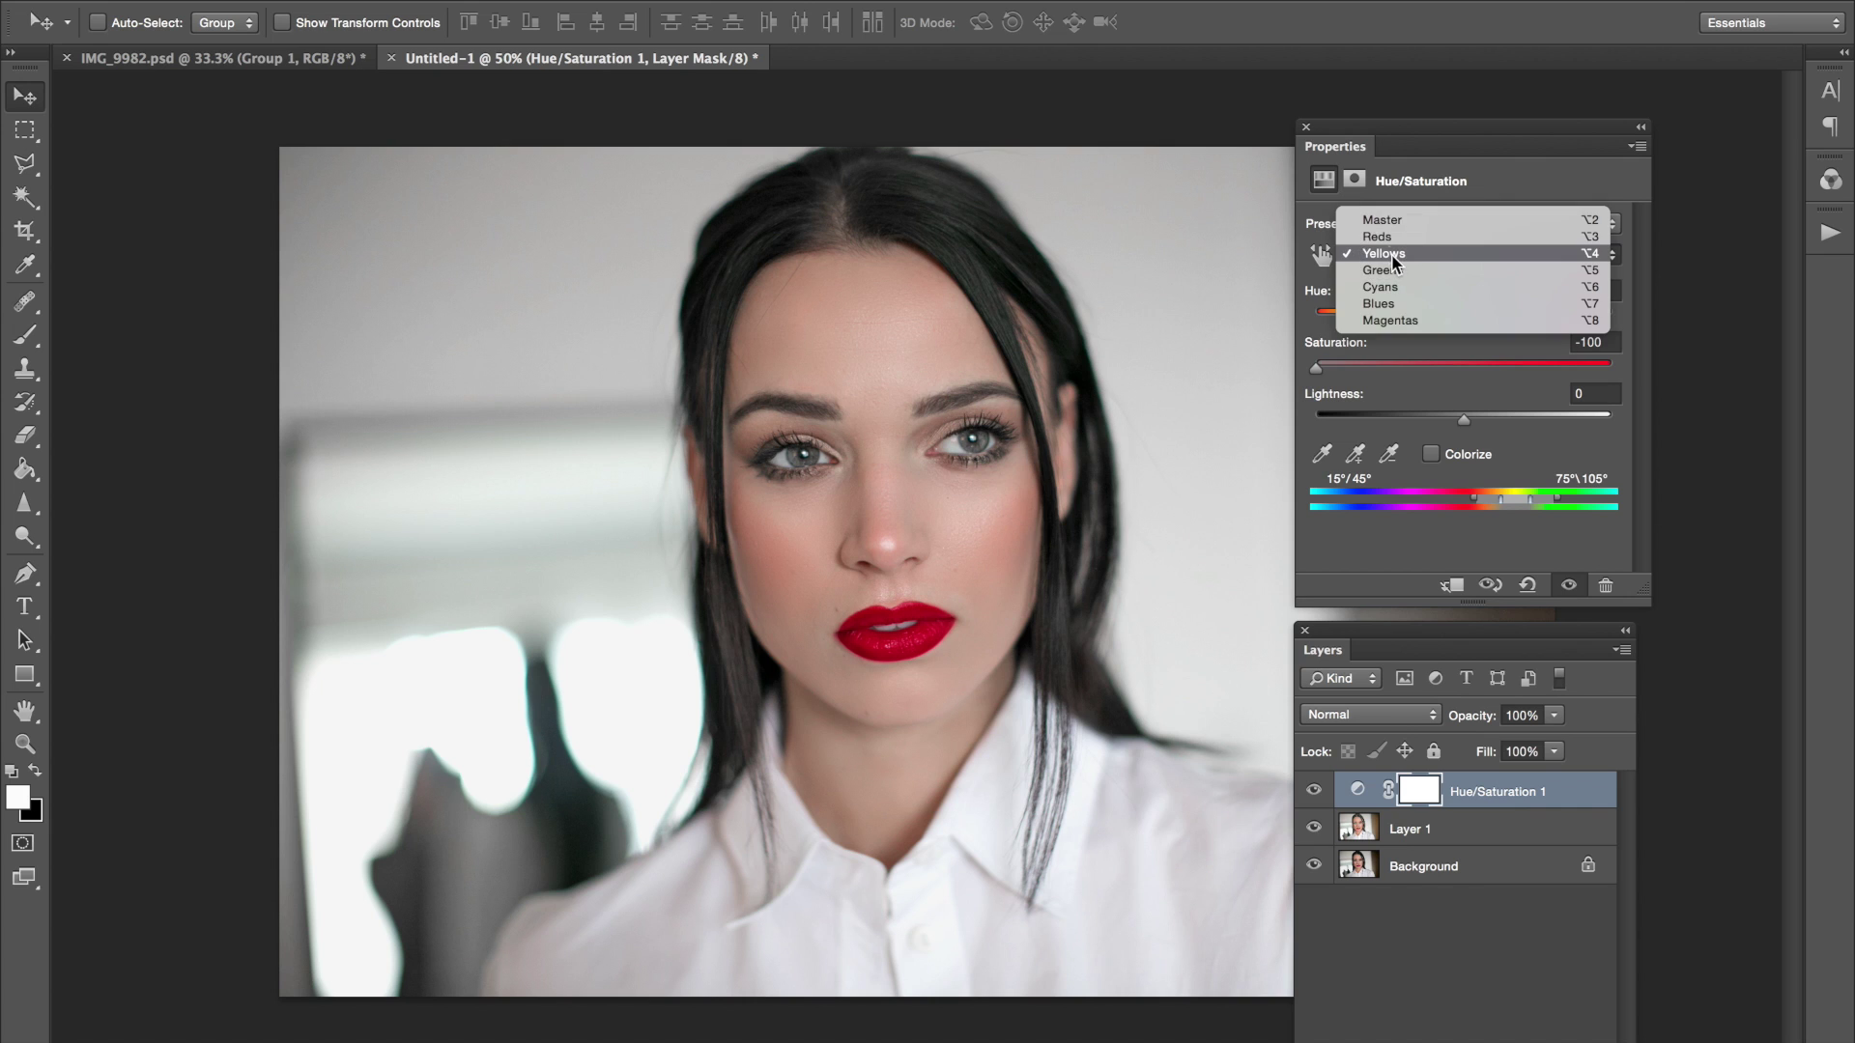
click(1387, 236)
mouse_move(1463, 367)
mouse_down()
mouse_move(1323, 386)
mouse_move(1446, 385)
mouse_up()
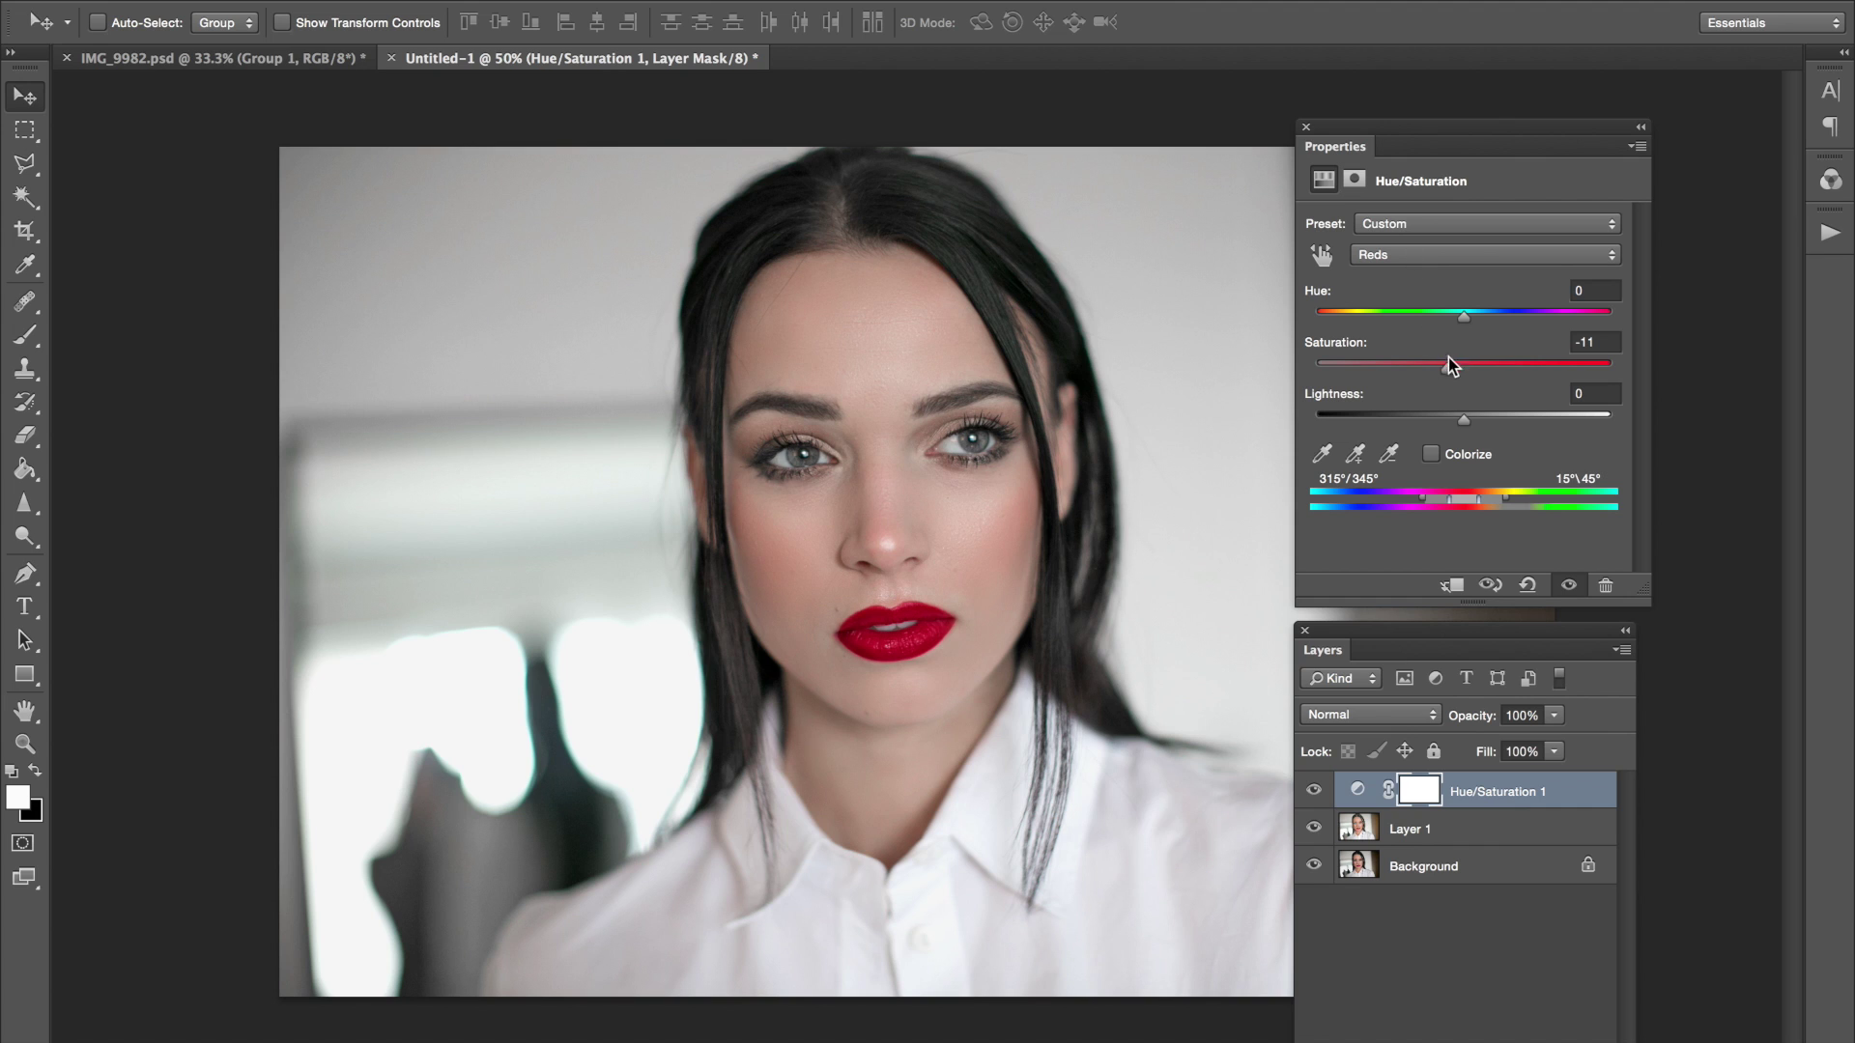
Step: Blend Hue/Saturation 1 in Screen mode at 80% opacity
click(1352, 717)
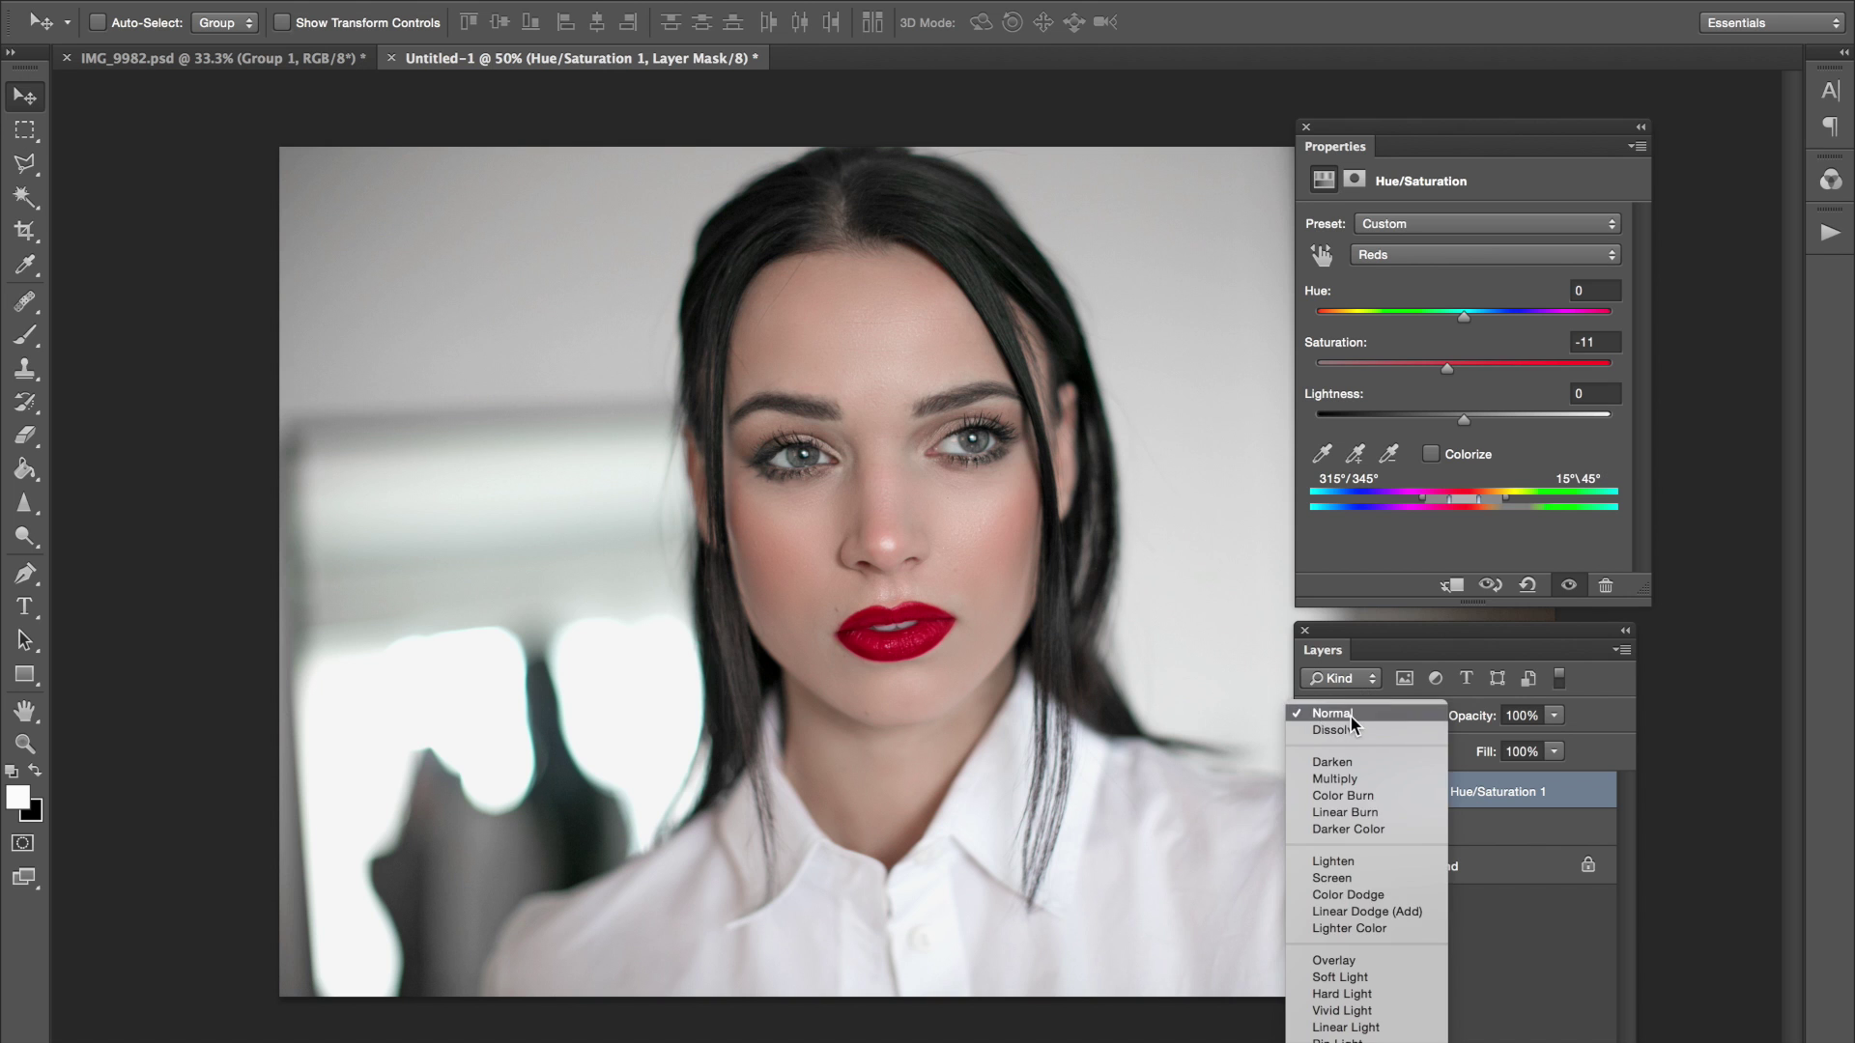
click(1336, 879)
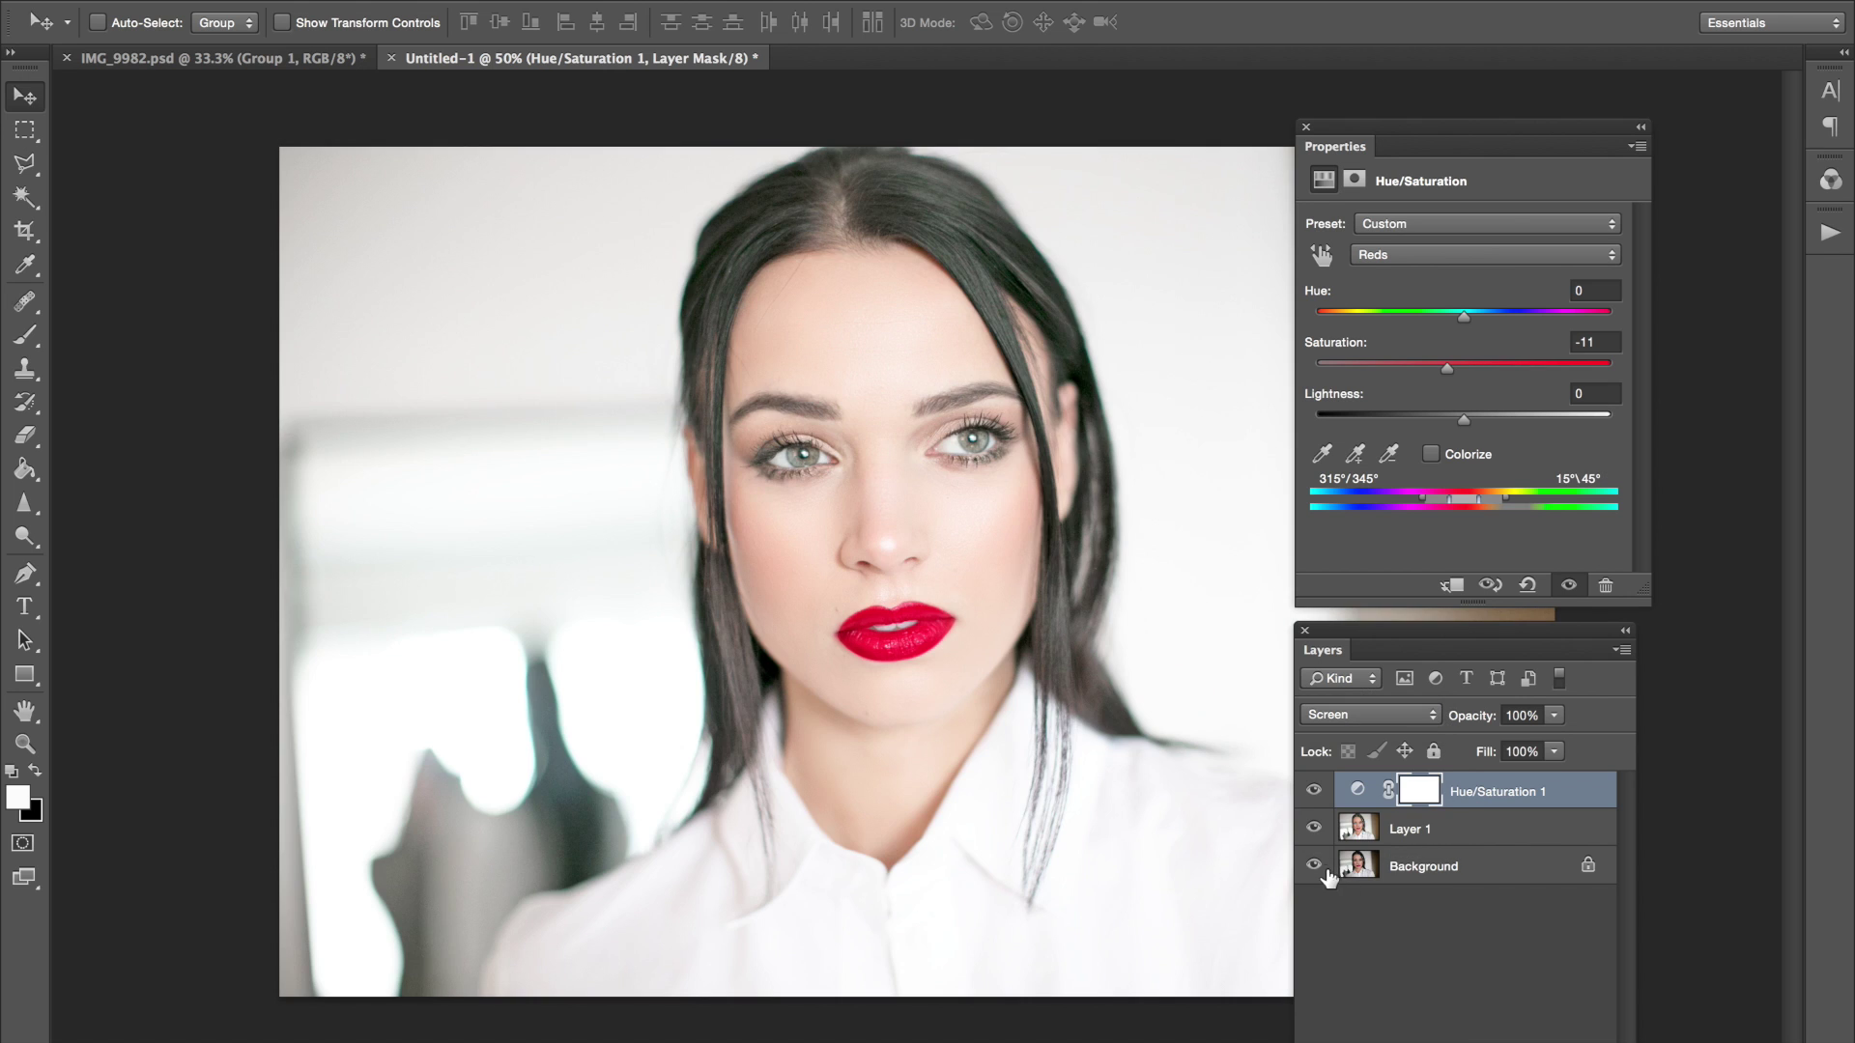
click(1316, 792)
click(1313, 791)
drag(1480, 722, 1453, 725)
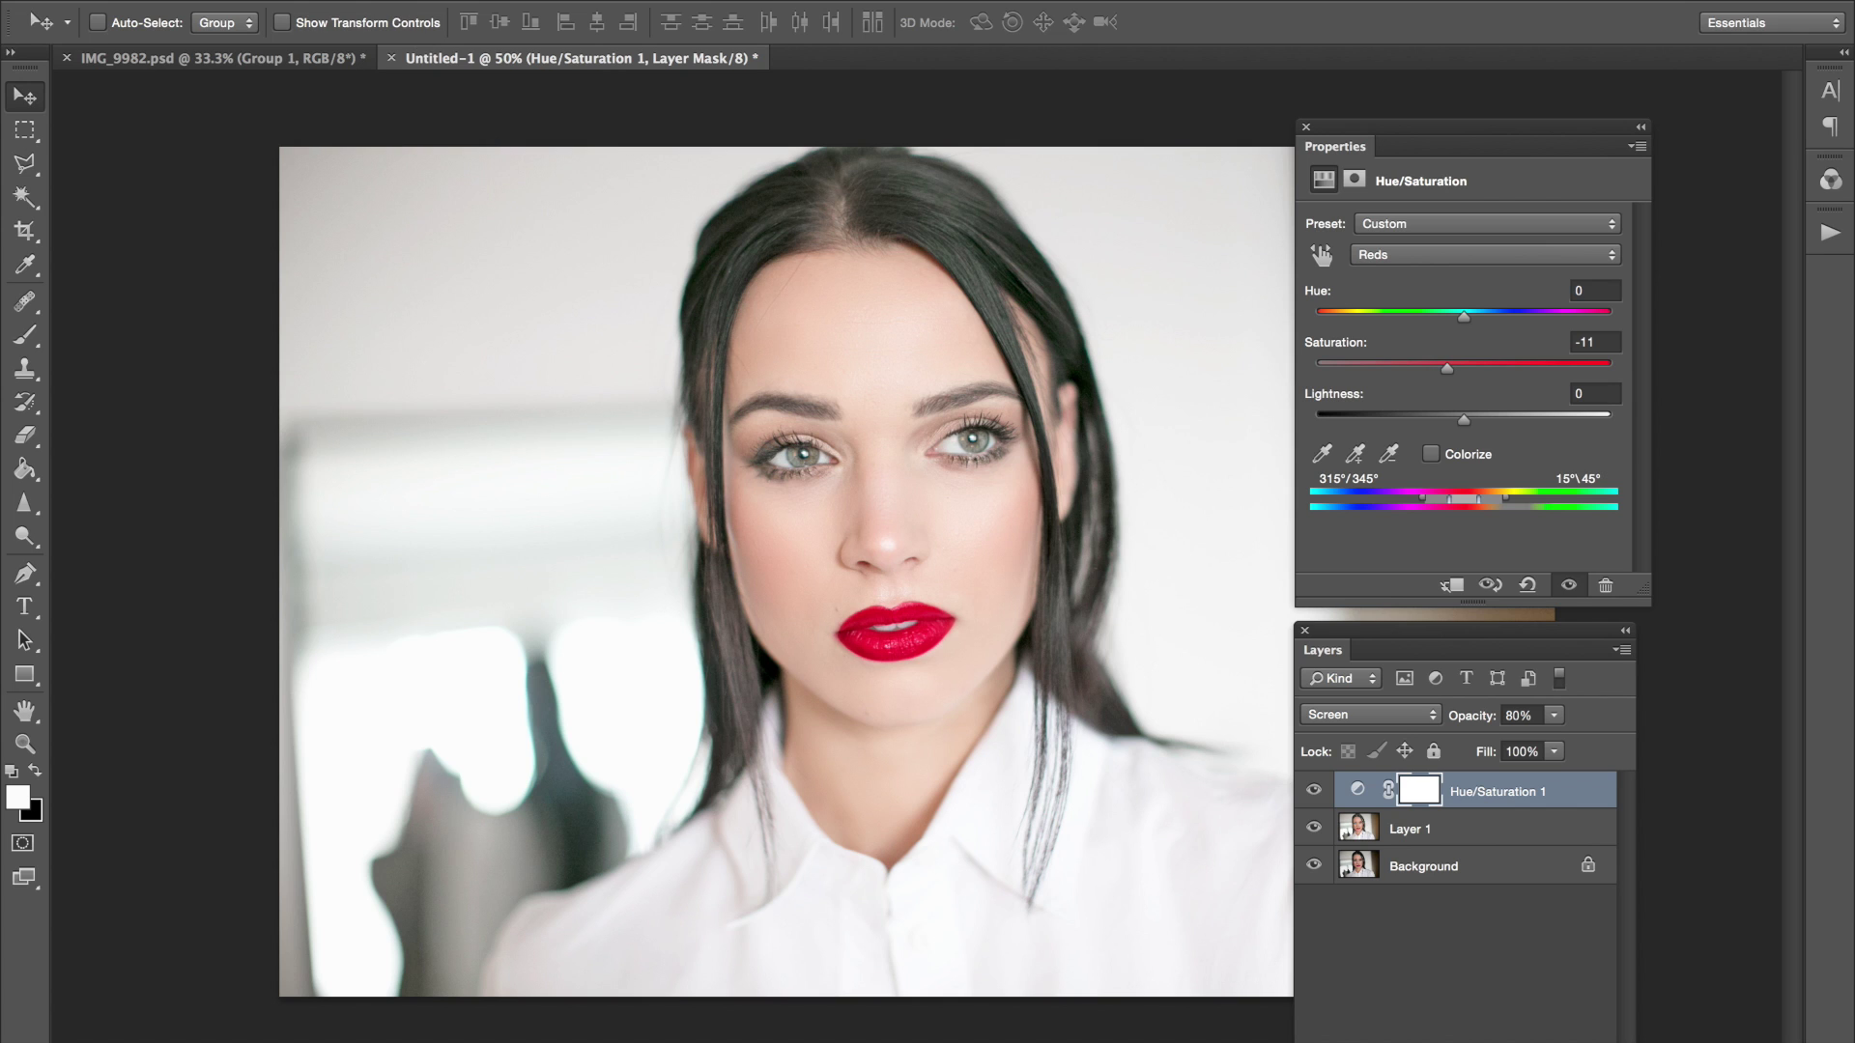
click(391, 0)
Step: Add a Levels adjustment layer and set the input black point to 20
mouse_move(589, 210)
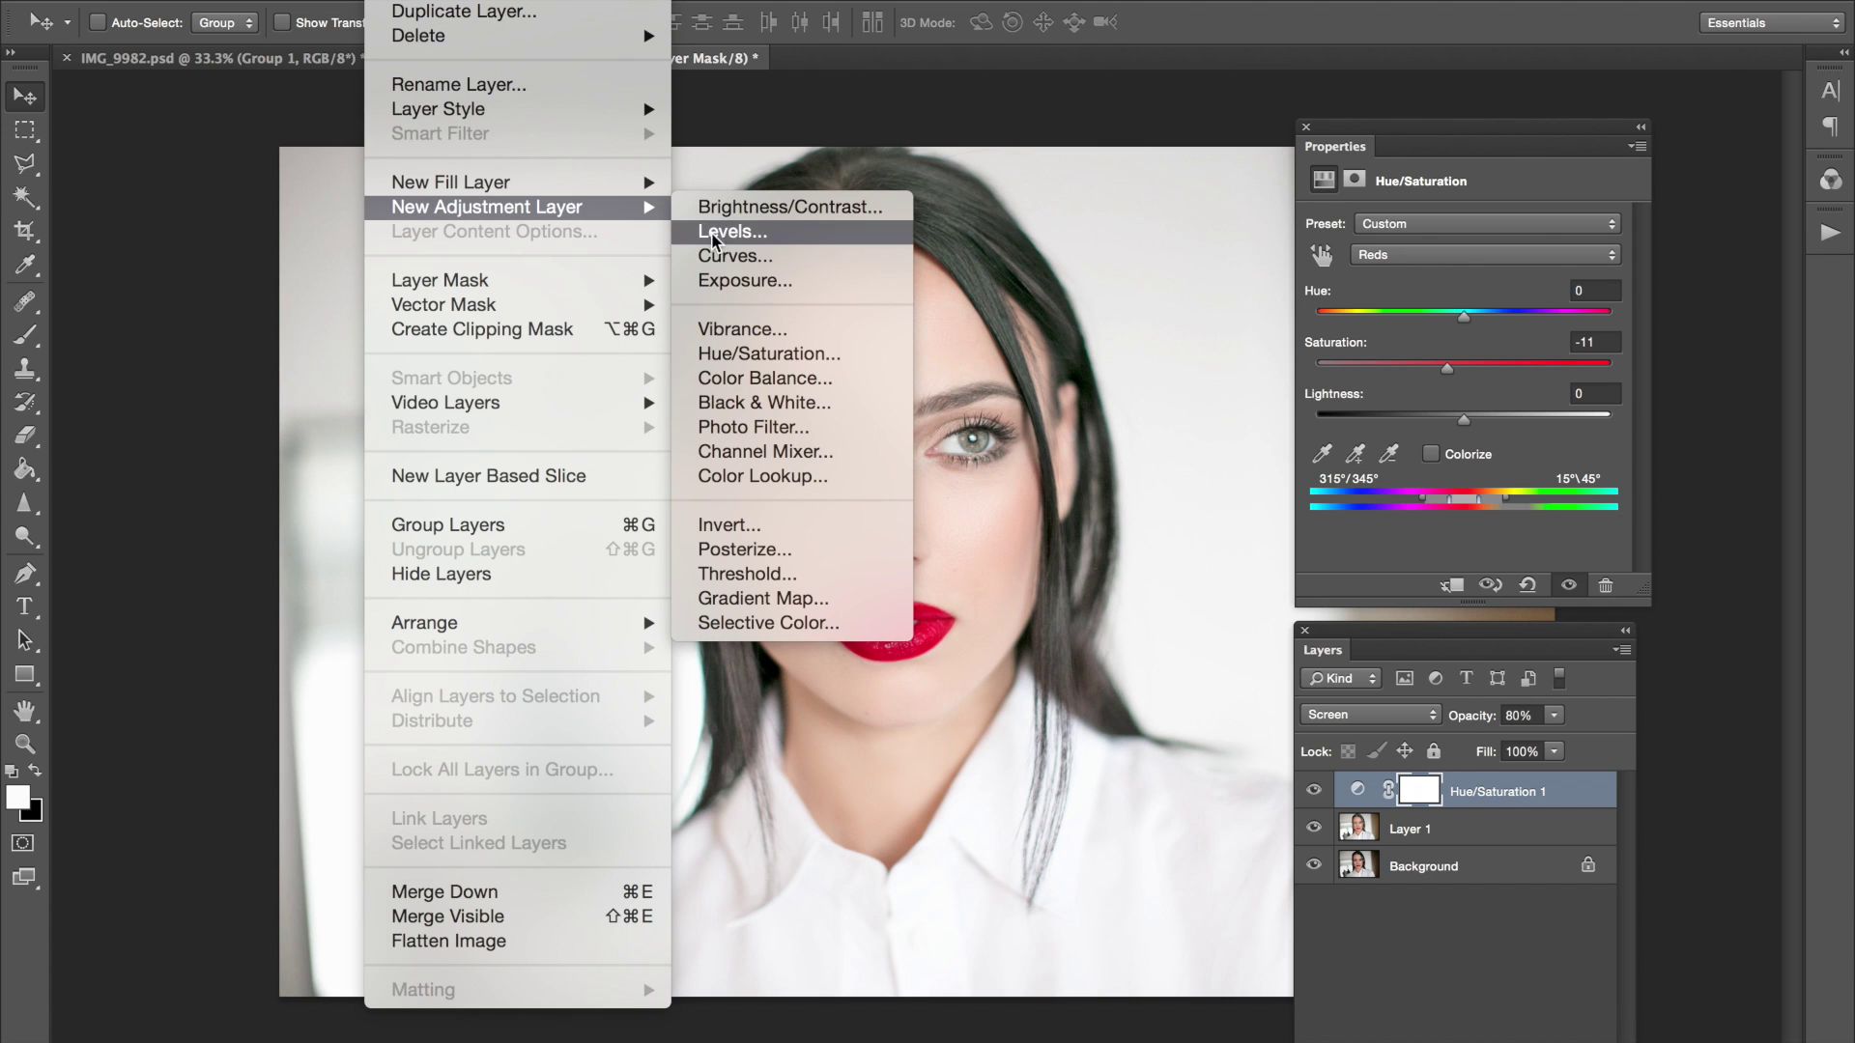
click(713, 232)
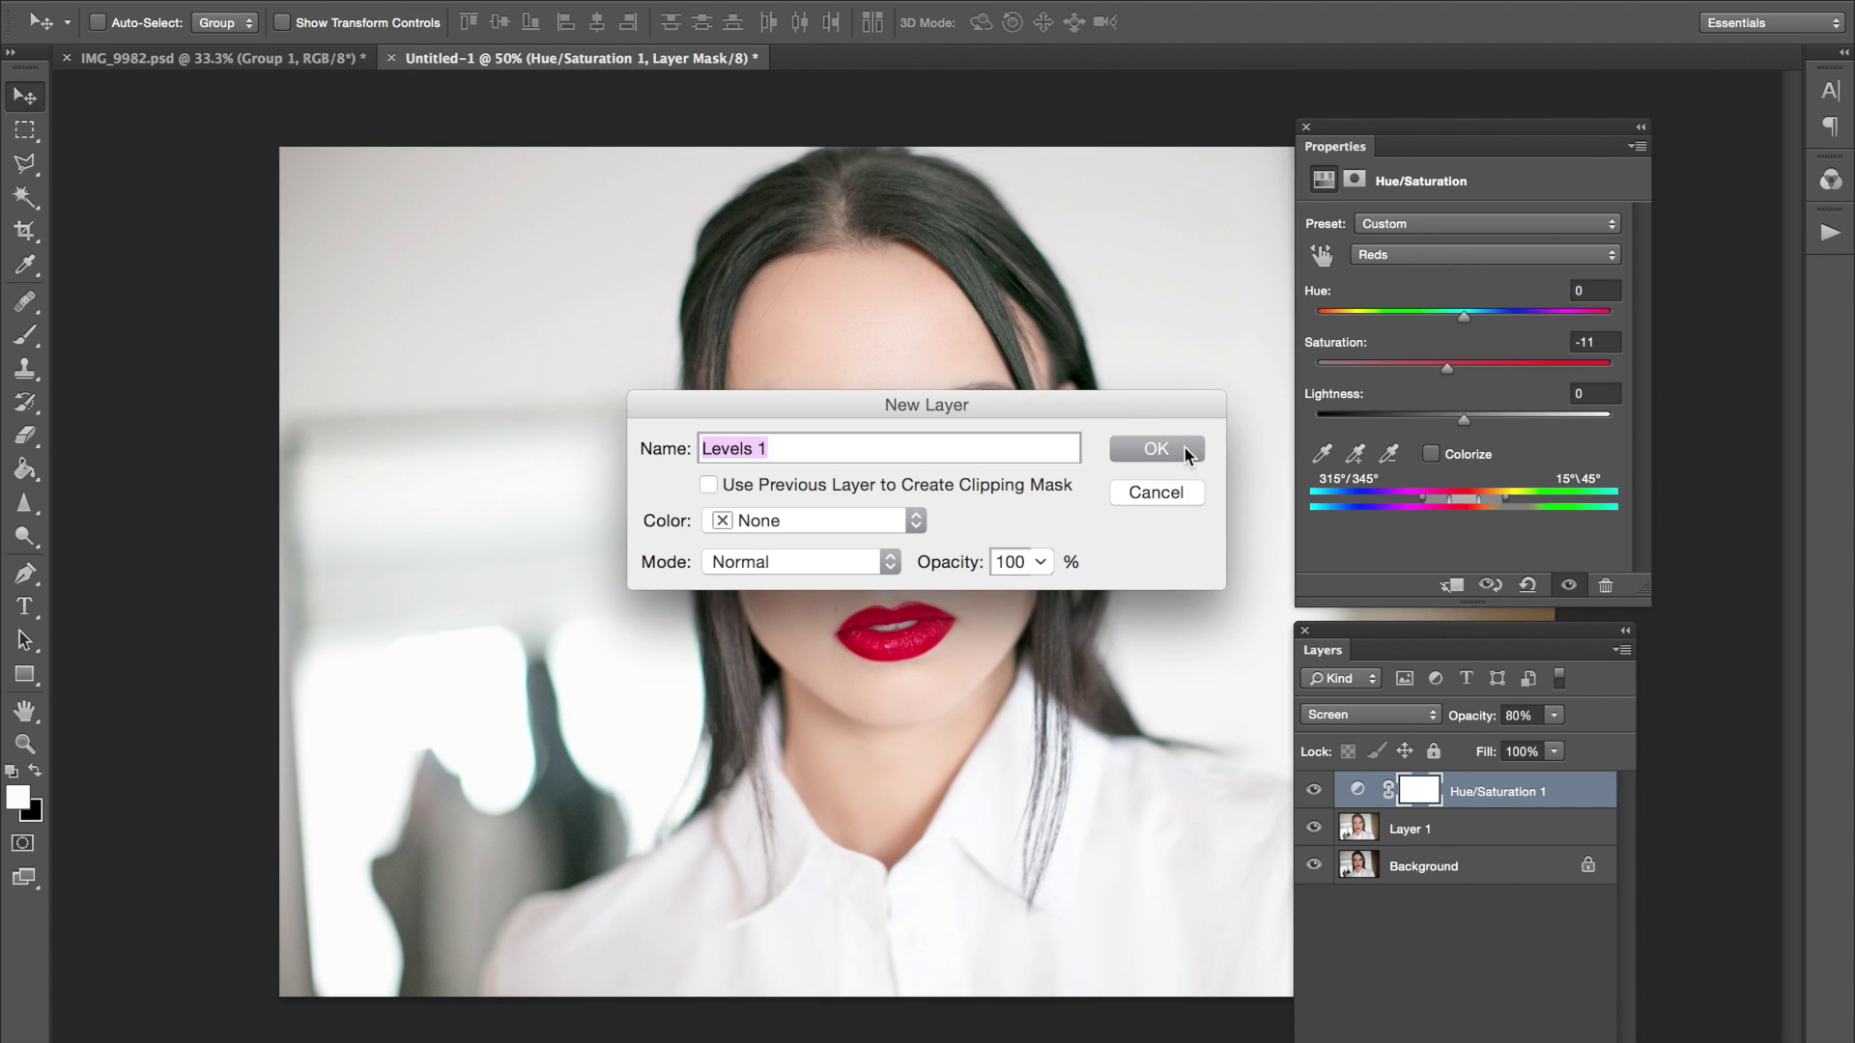
click(1185, 450)
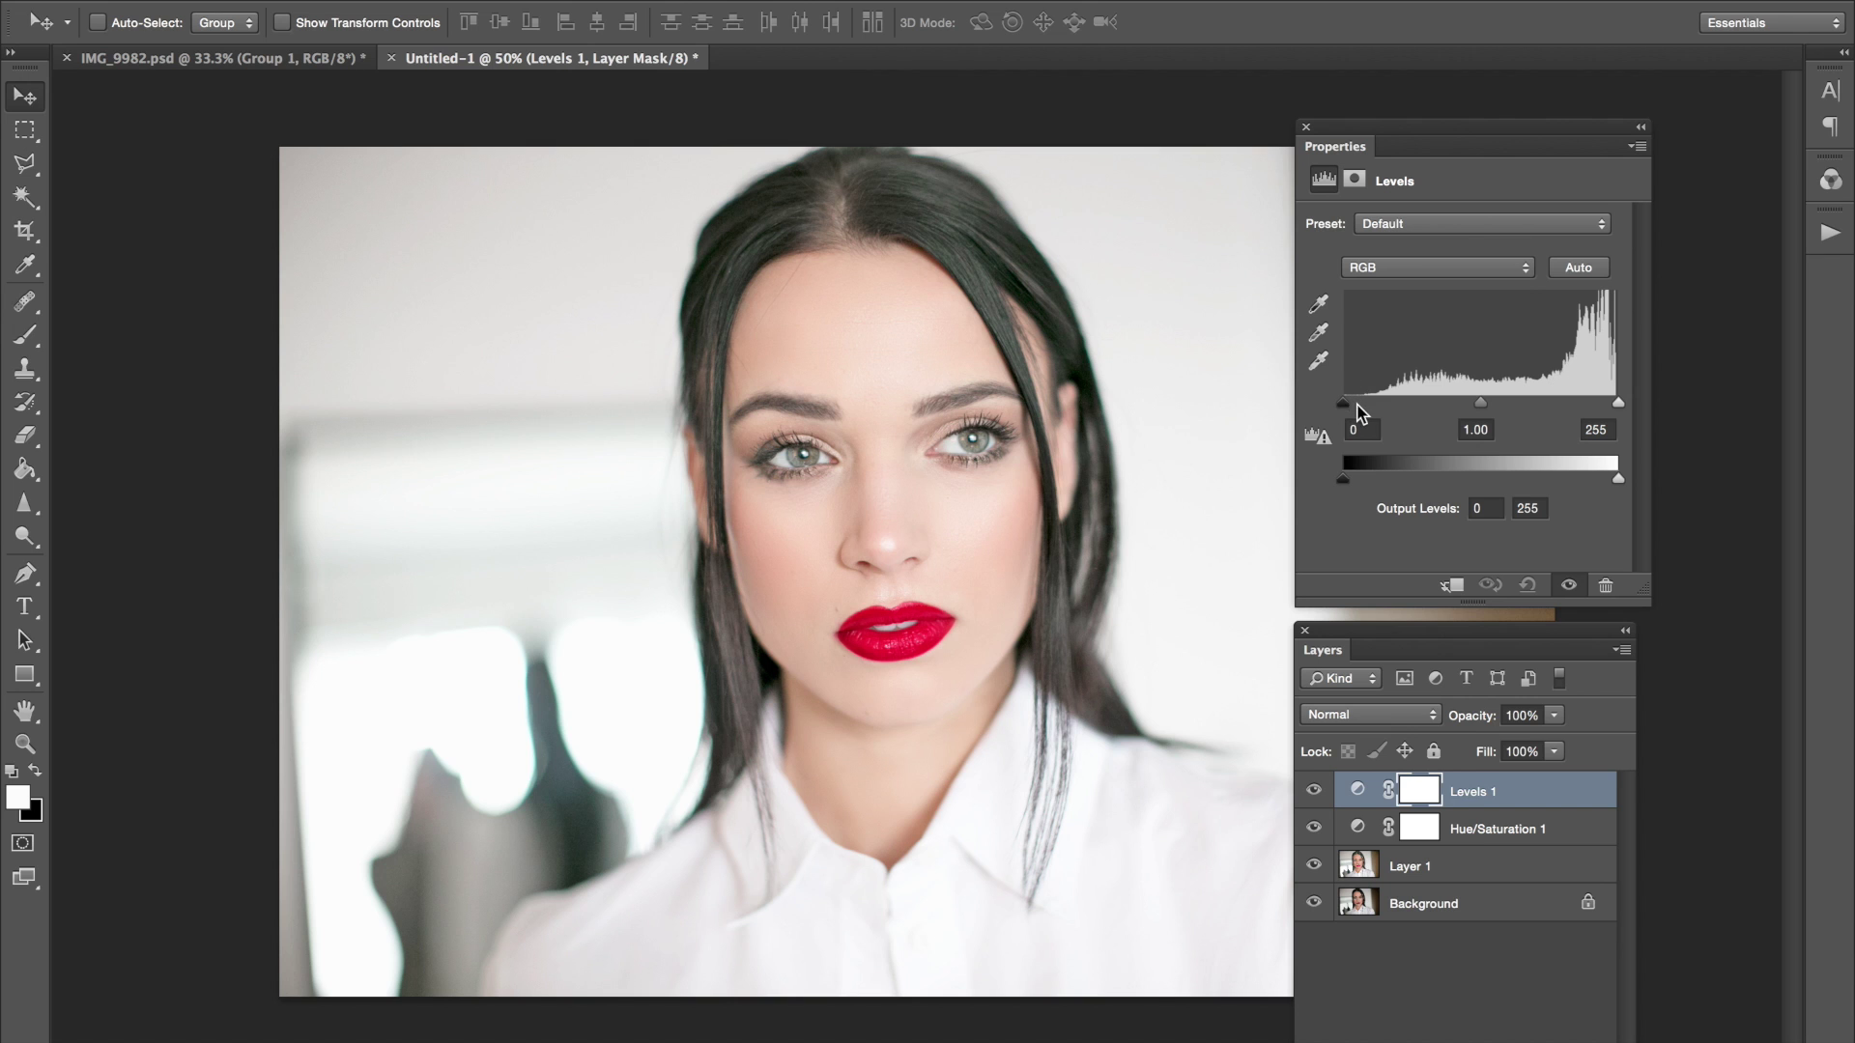
drag(1346, 483, 1335, 491)
drag(1343, 403, 1362, 414)
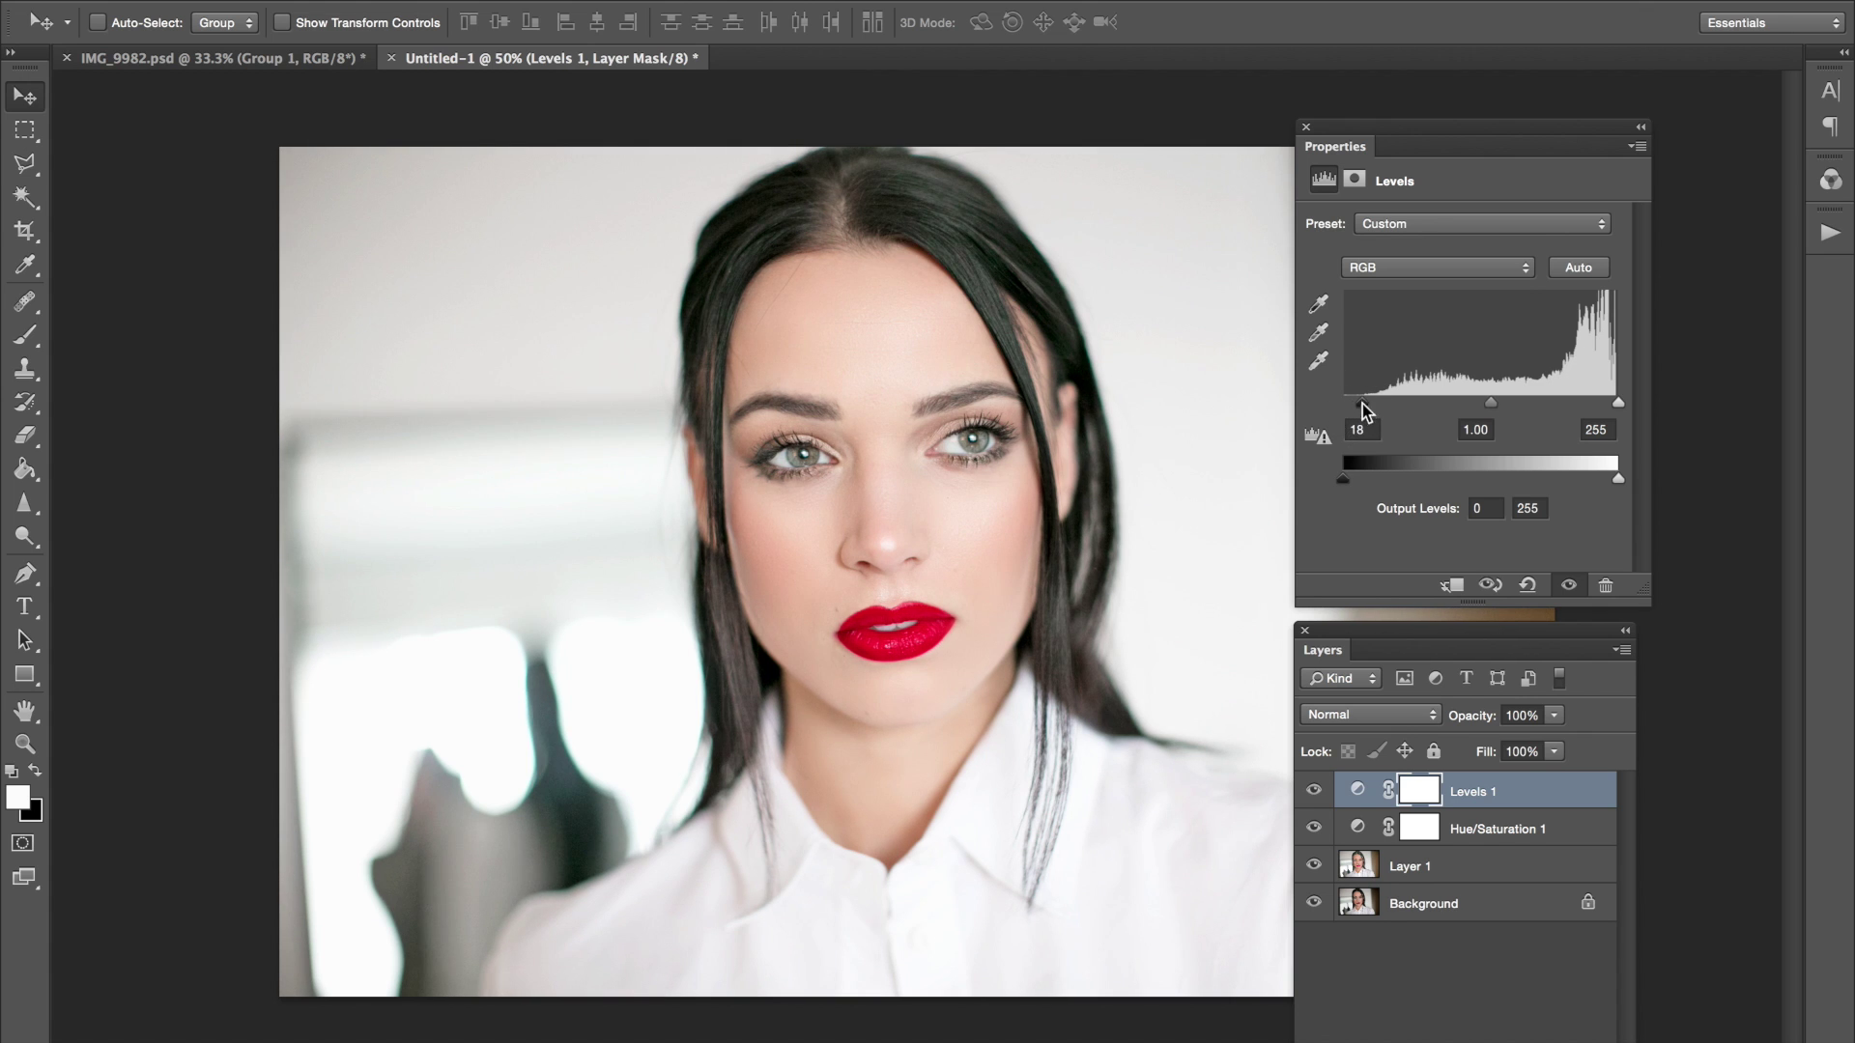
drag(1362, 403, 1364, 408)
mouse_move(1616, 404)
mouse_down()
mouse_move(1596, 404)
mouse_move(1621, 404)
mouse_up()
Step: Set the Levels output white to 243 and compare with the layer toggled
mouse_move(1619, 478)
mouse_down()
mouse_move(1563, 488)
mouse_move(1597, 489)
mouse_up()
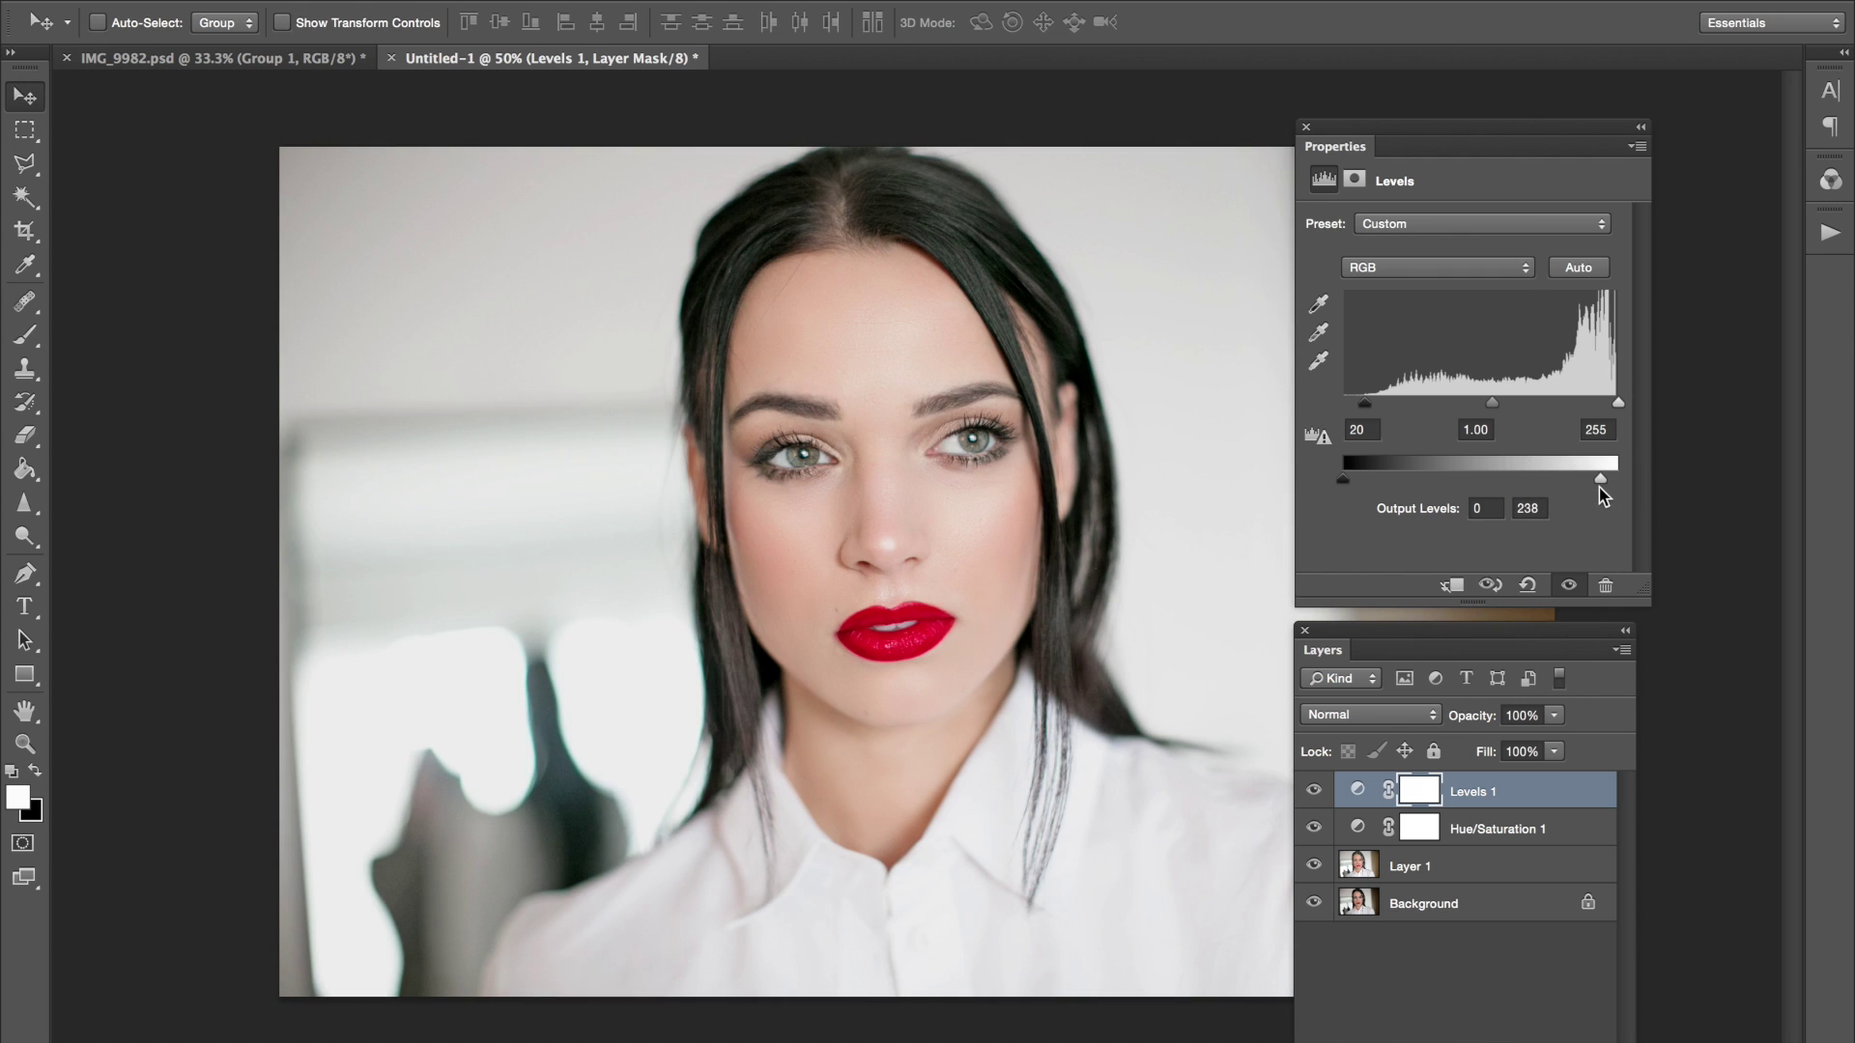
click(1314, 790)
click(1314, 790)
click(1606, 476)
drag(1355, 140, 1351, 137)
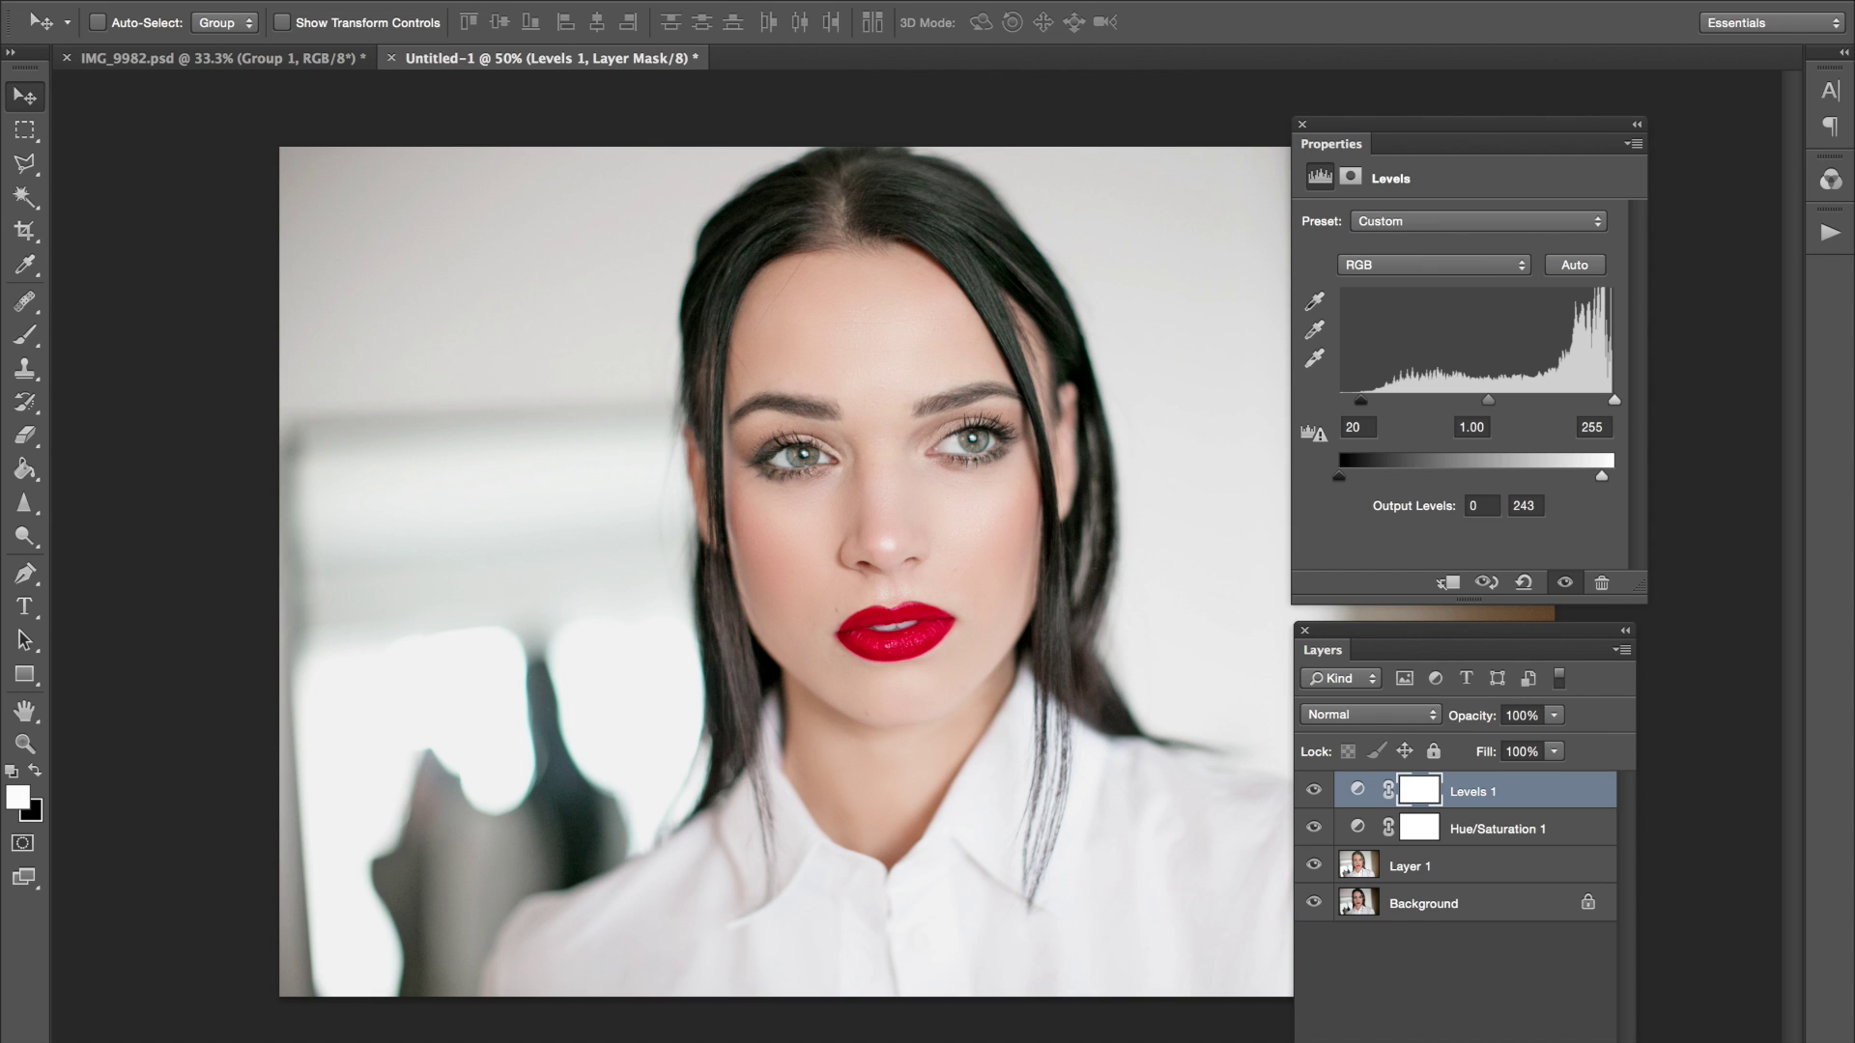
click(391, 0)
Step: Add a Brightness/Contrast layer with Contrast 34, then select the Background layer
mouse_move(616, 212)
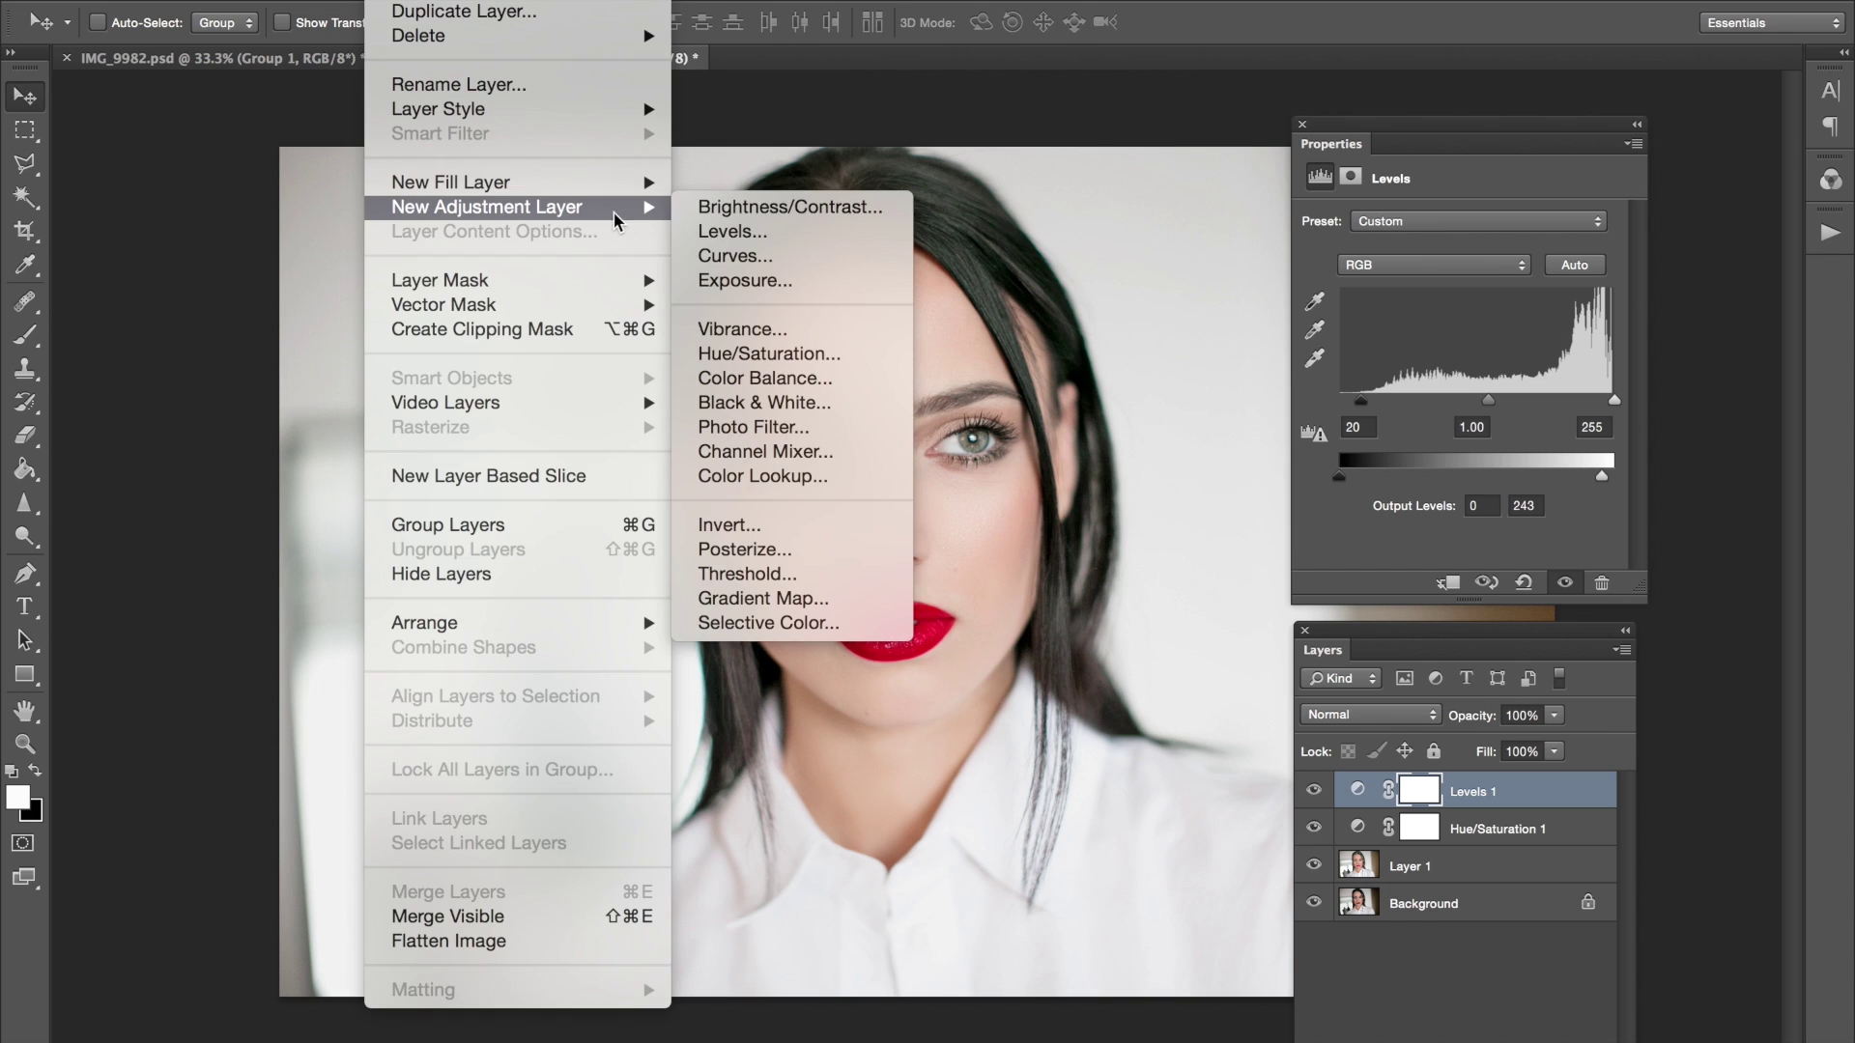
click(734, 208)
click(1169, 442)
click(1466, 336)
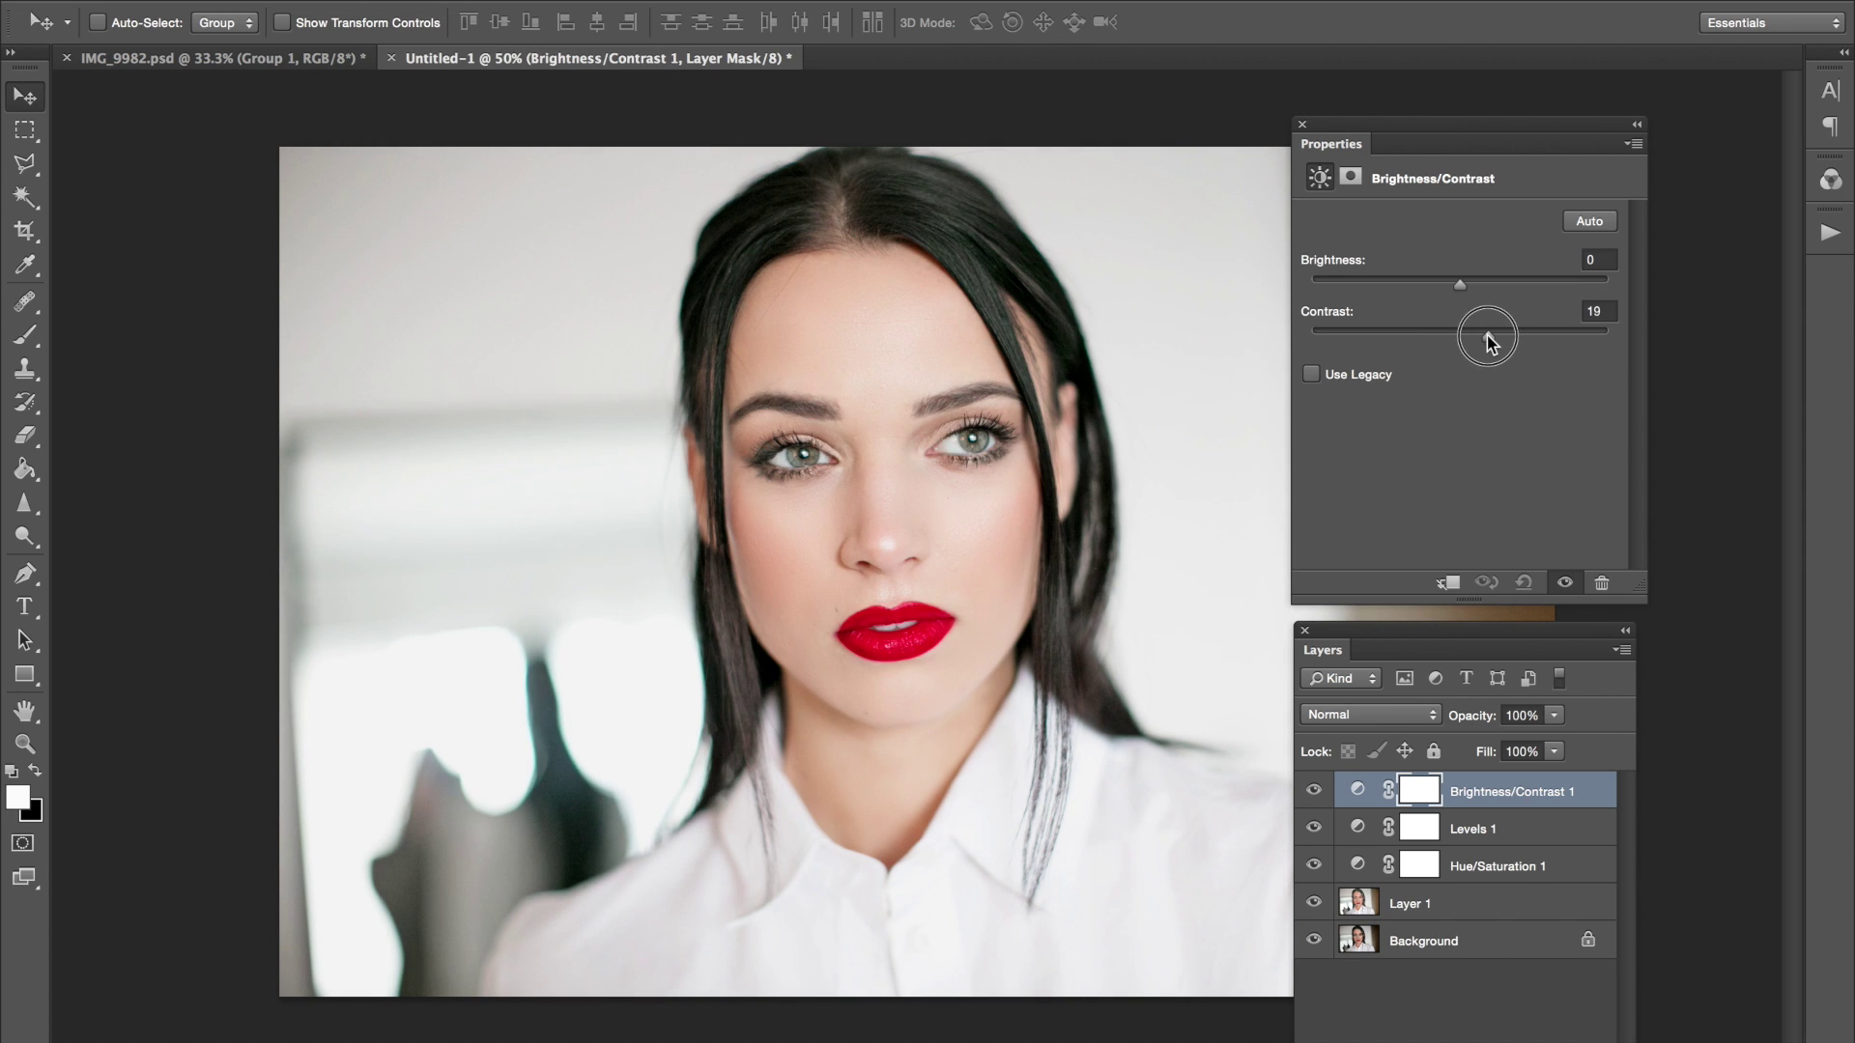
drag(1510, 340, 1494, 342)
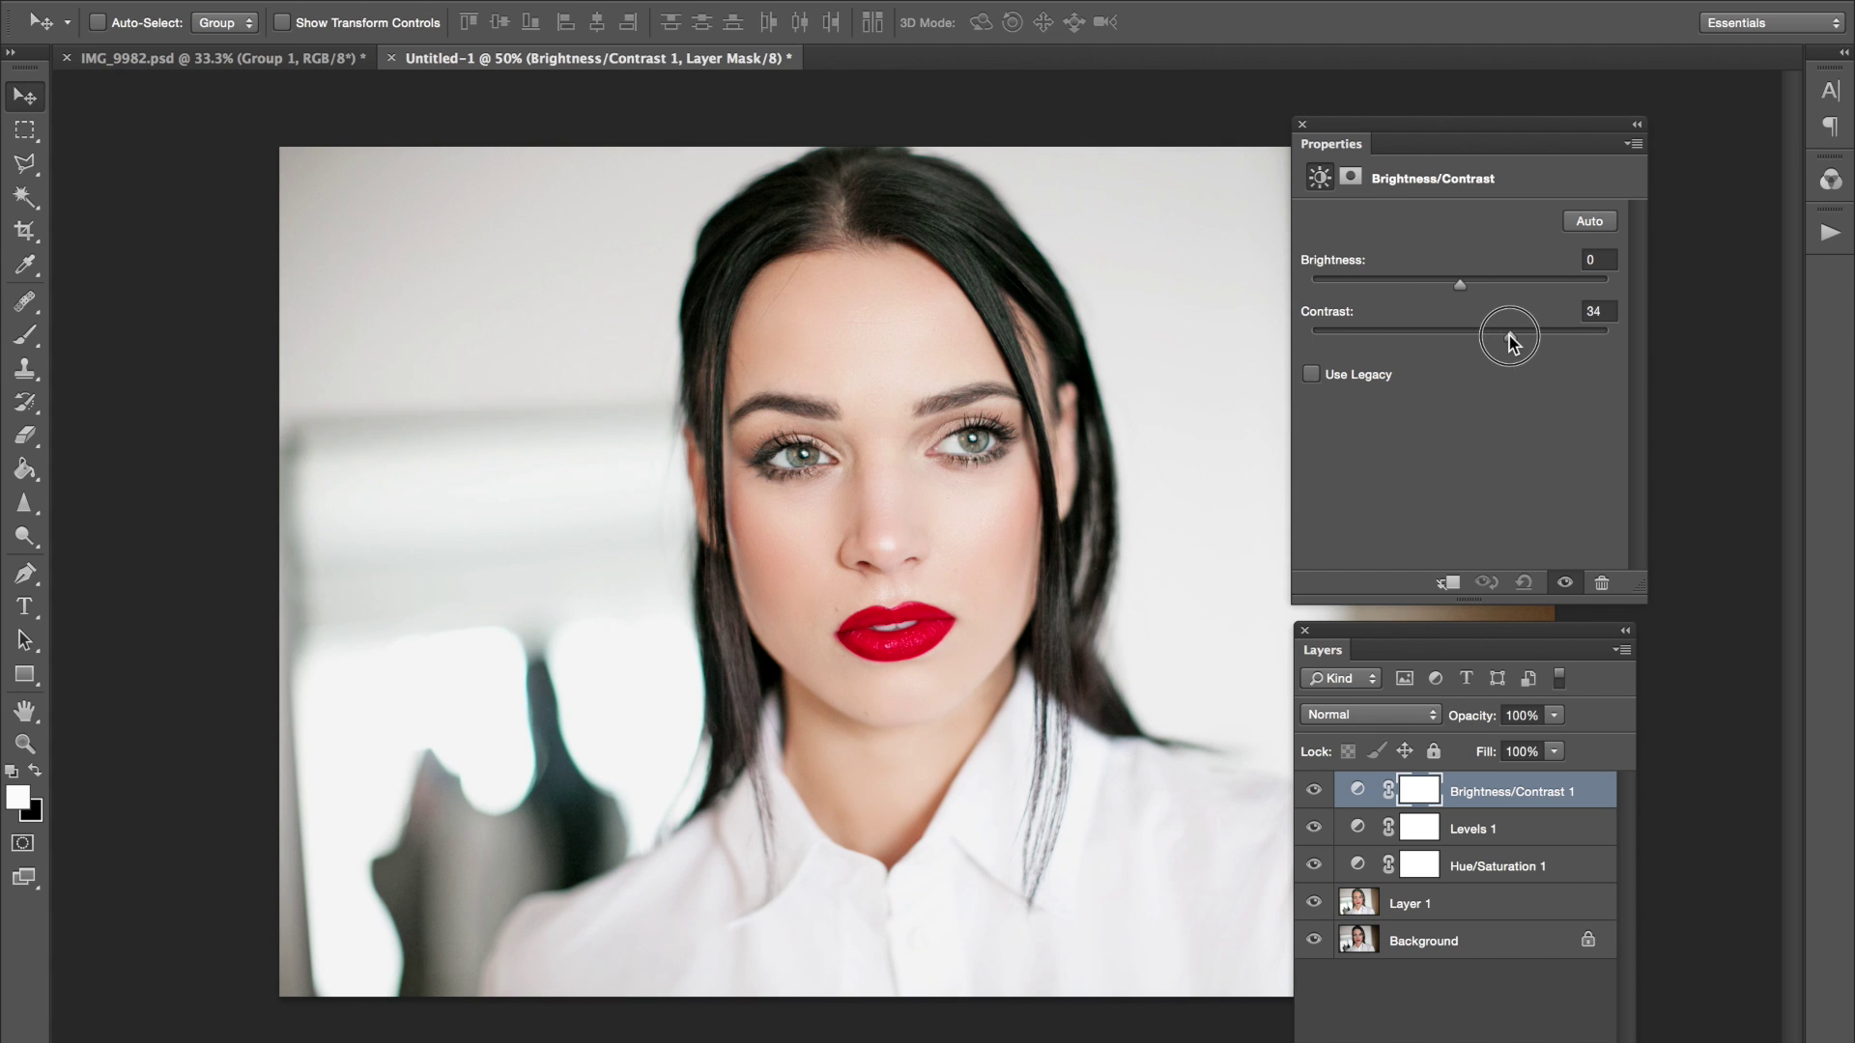
drag(1562, 338, 1509, 328)
click(1314, 790)
click(1314, 790)
shift+click(1494, 905)
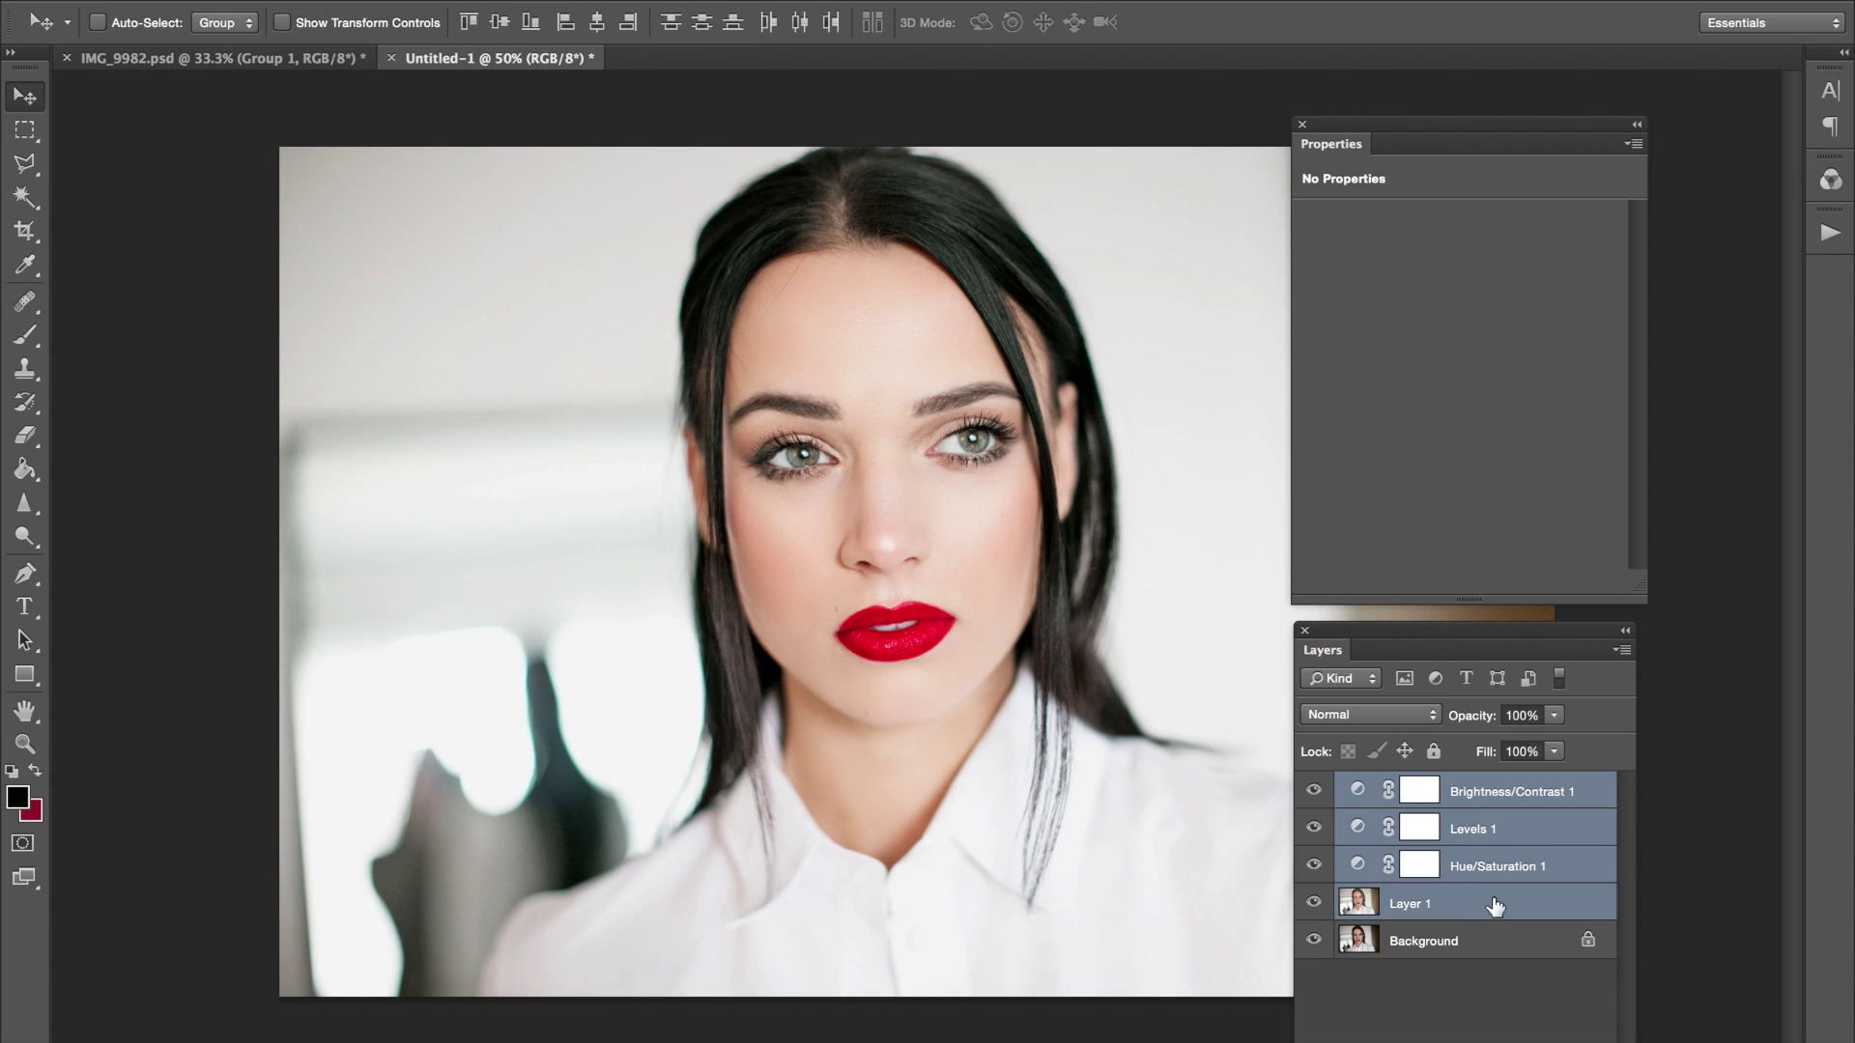
click(1424, 945)
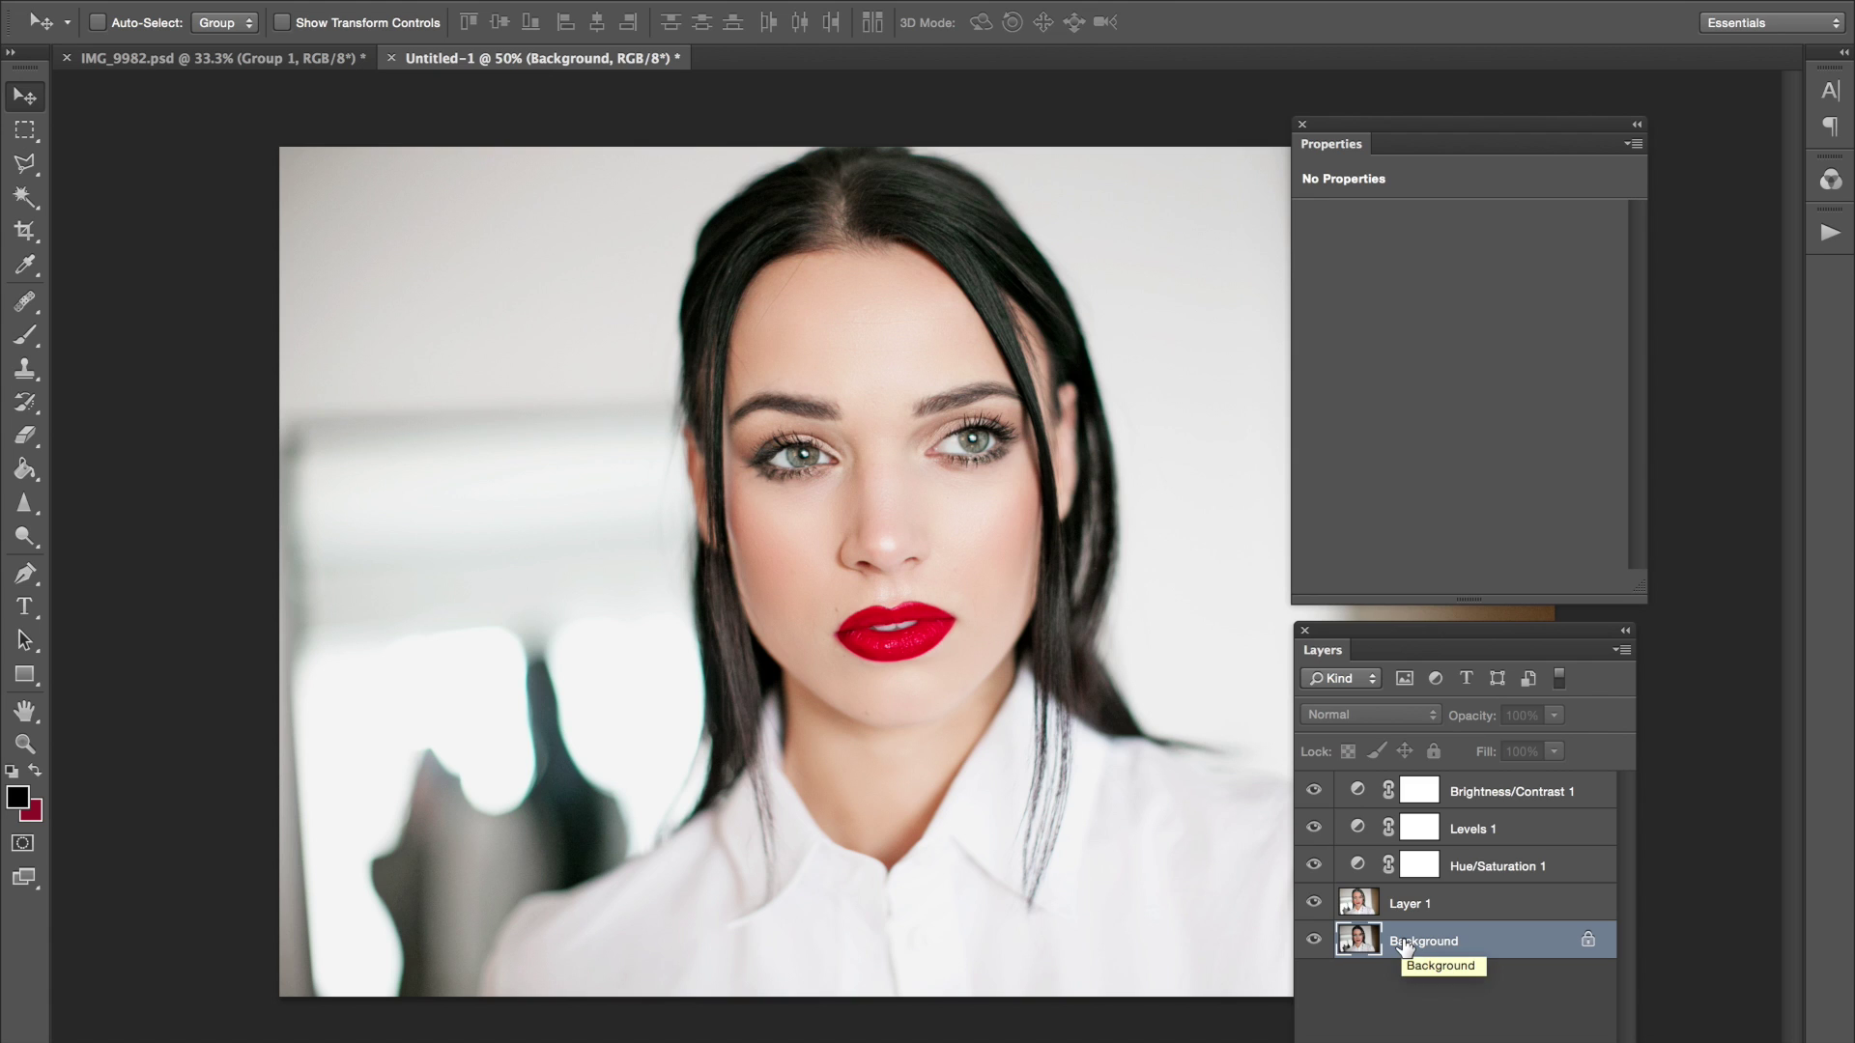
Step: Duplicate the Background, move the copy to the top, and apply High Pass at 5.8 pixels
key(ctrl+j)
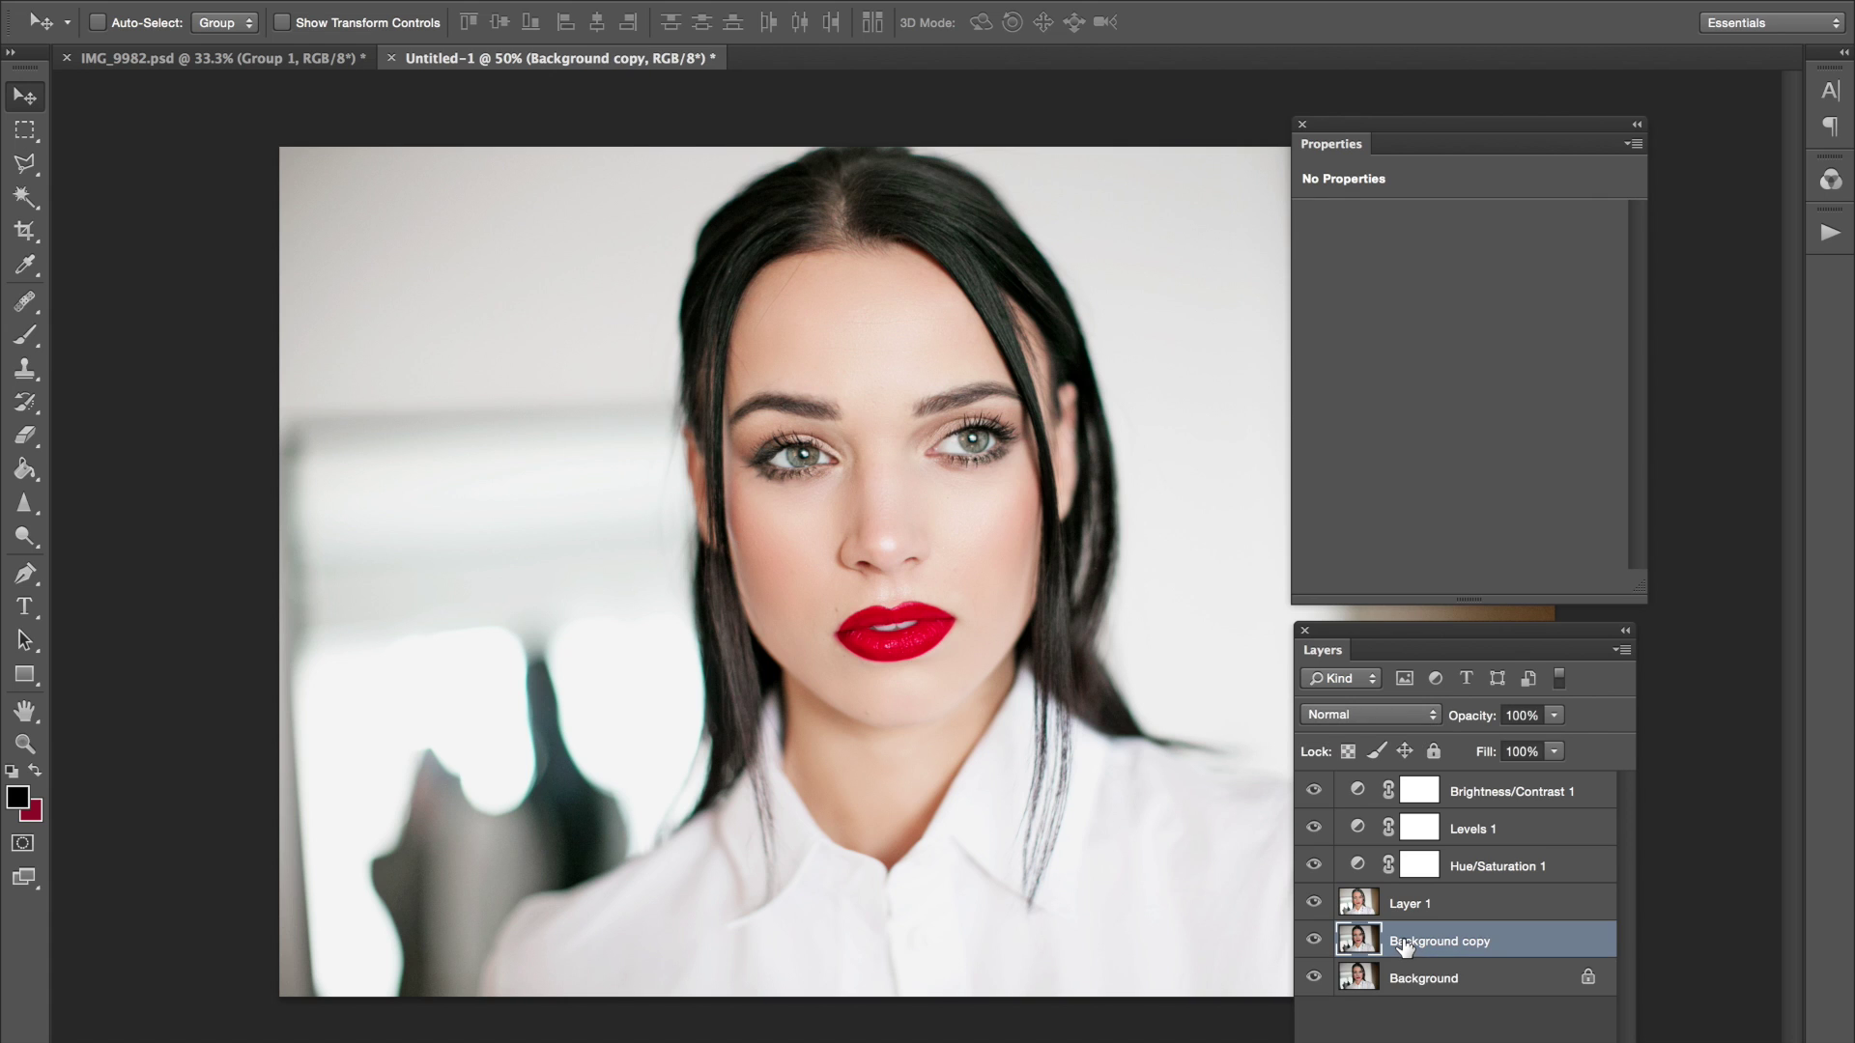
drag(1510, 942, 1500, 790)
click(628, 0)
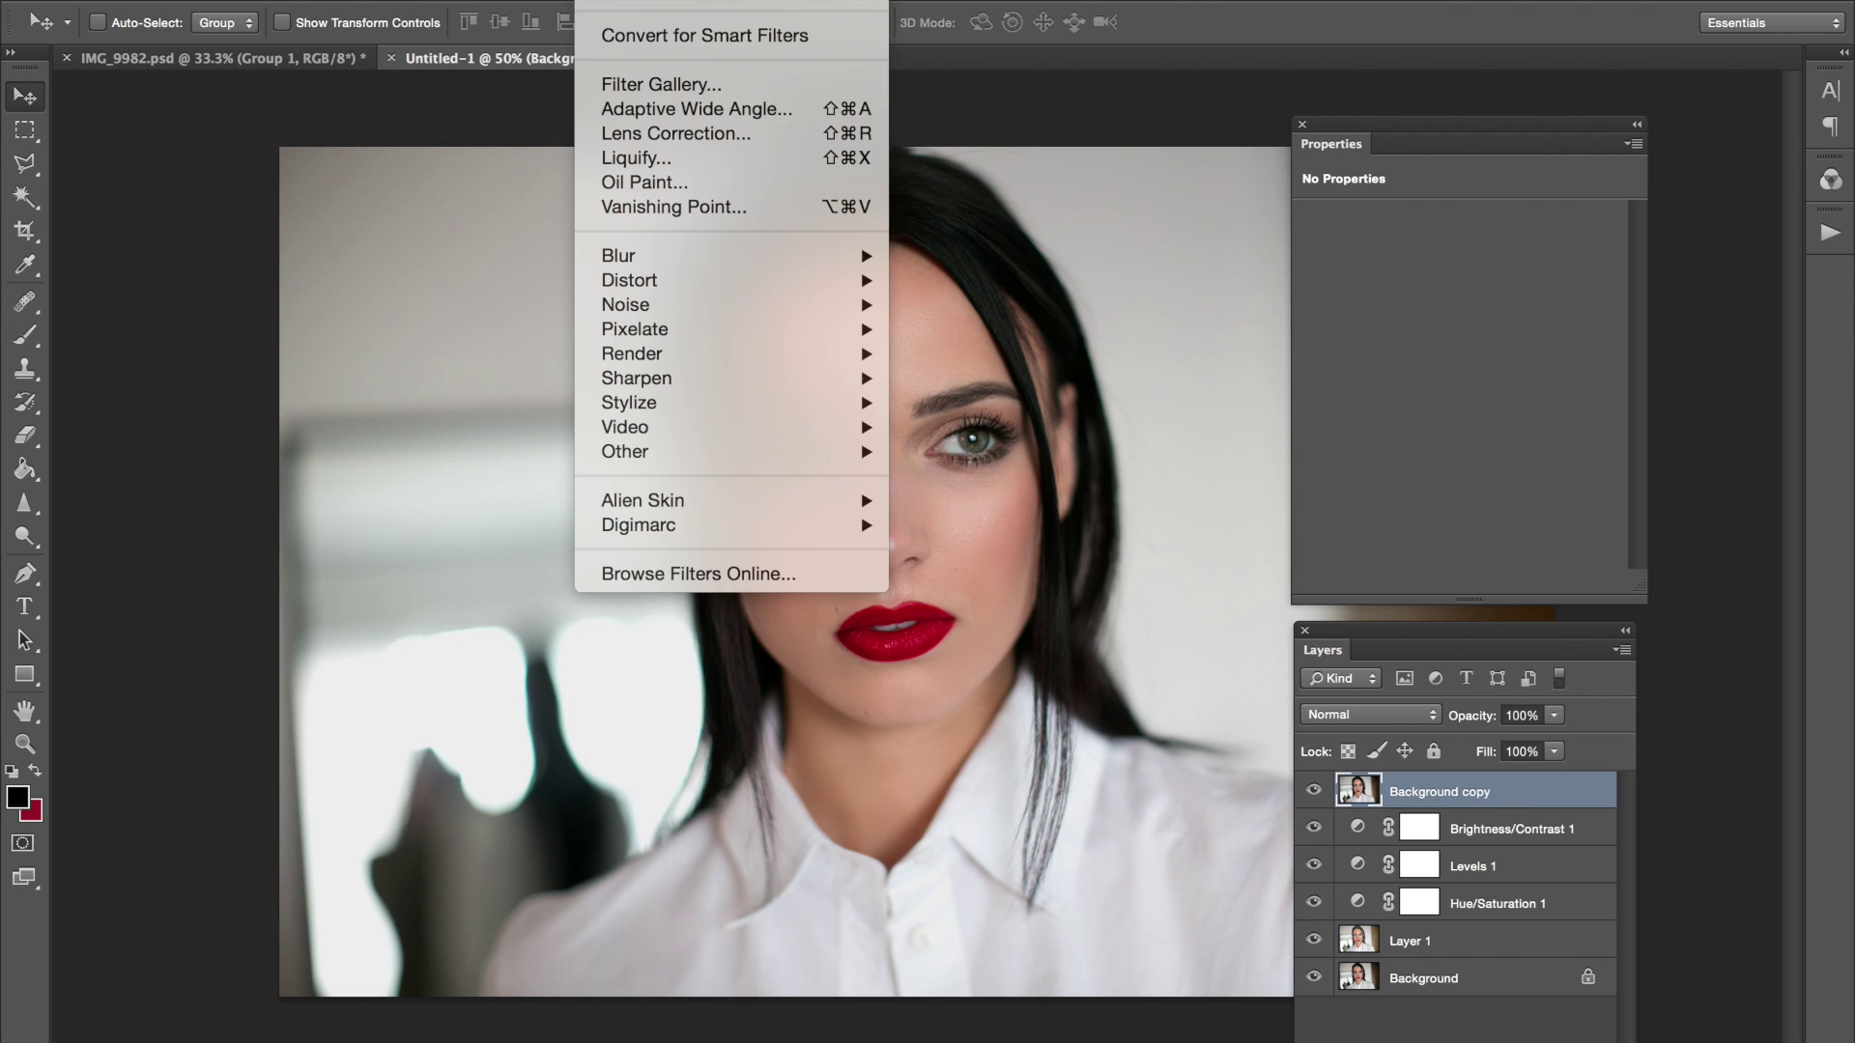
mouse_move(779, 446)
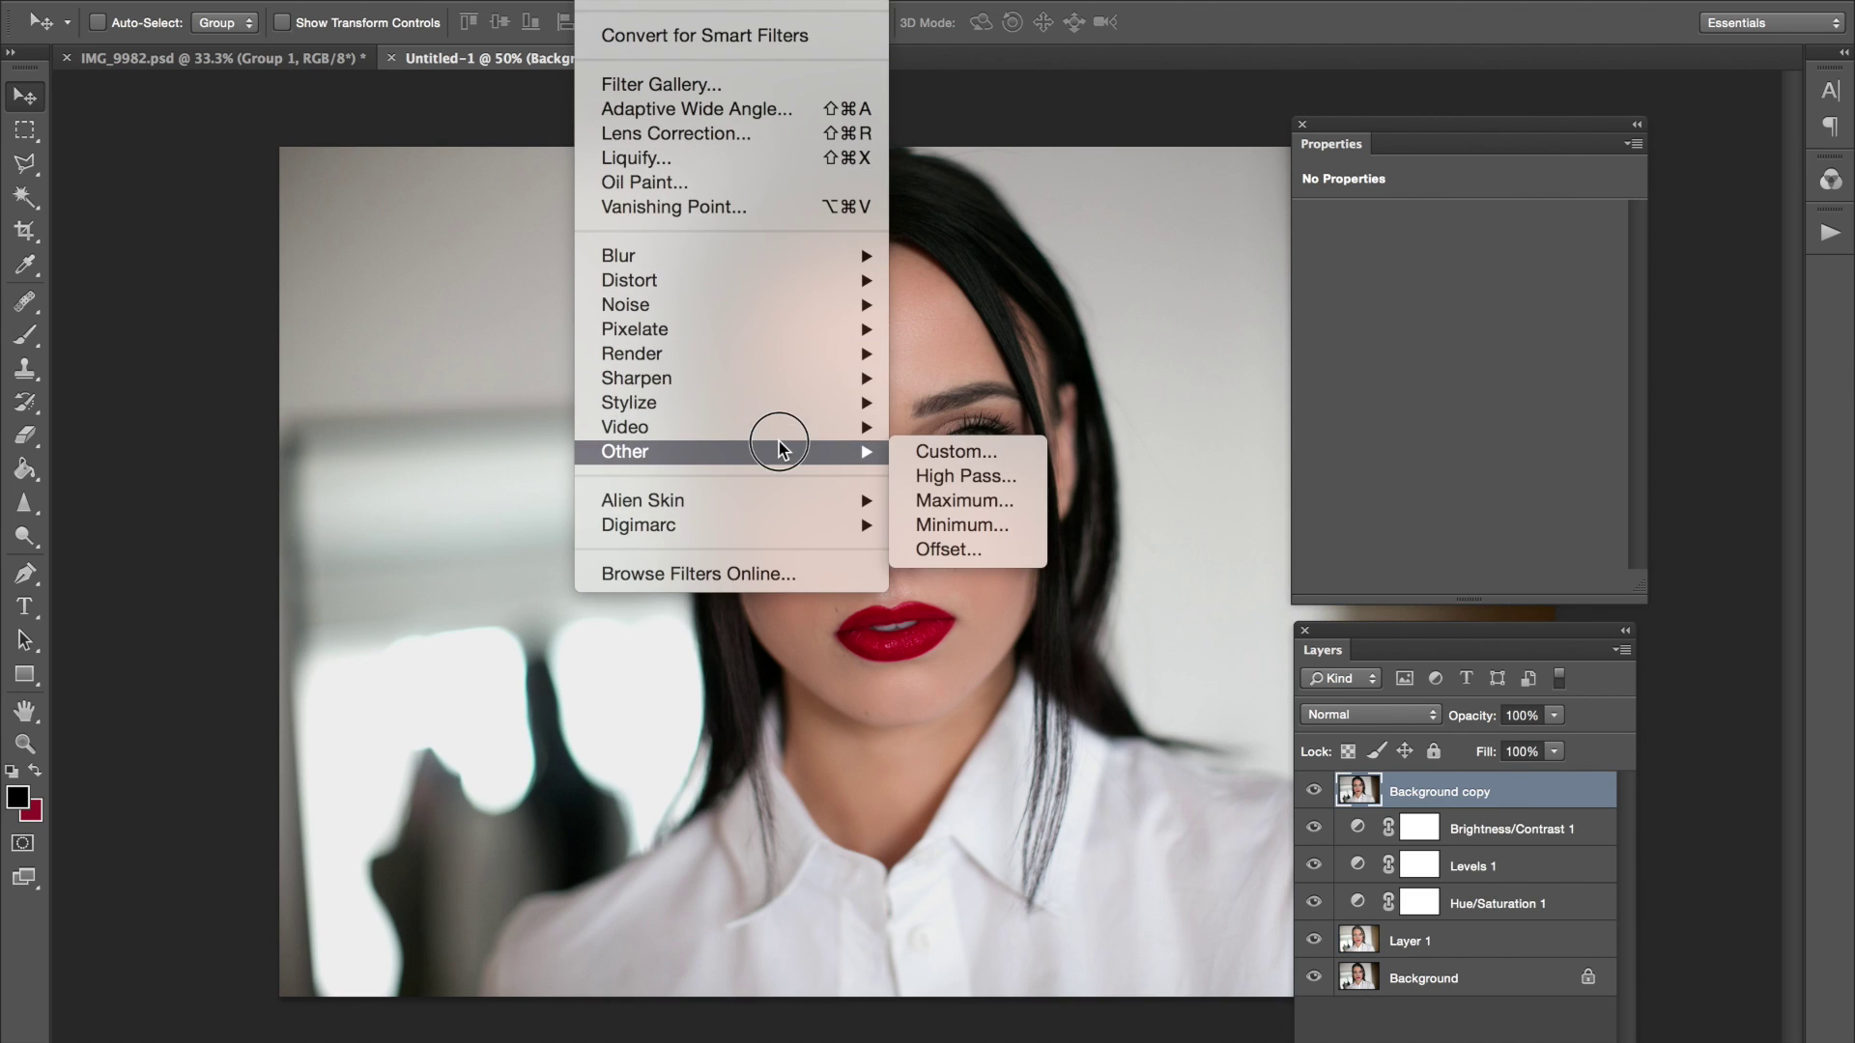
click(947, 477)
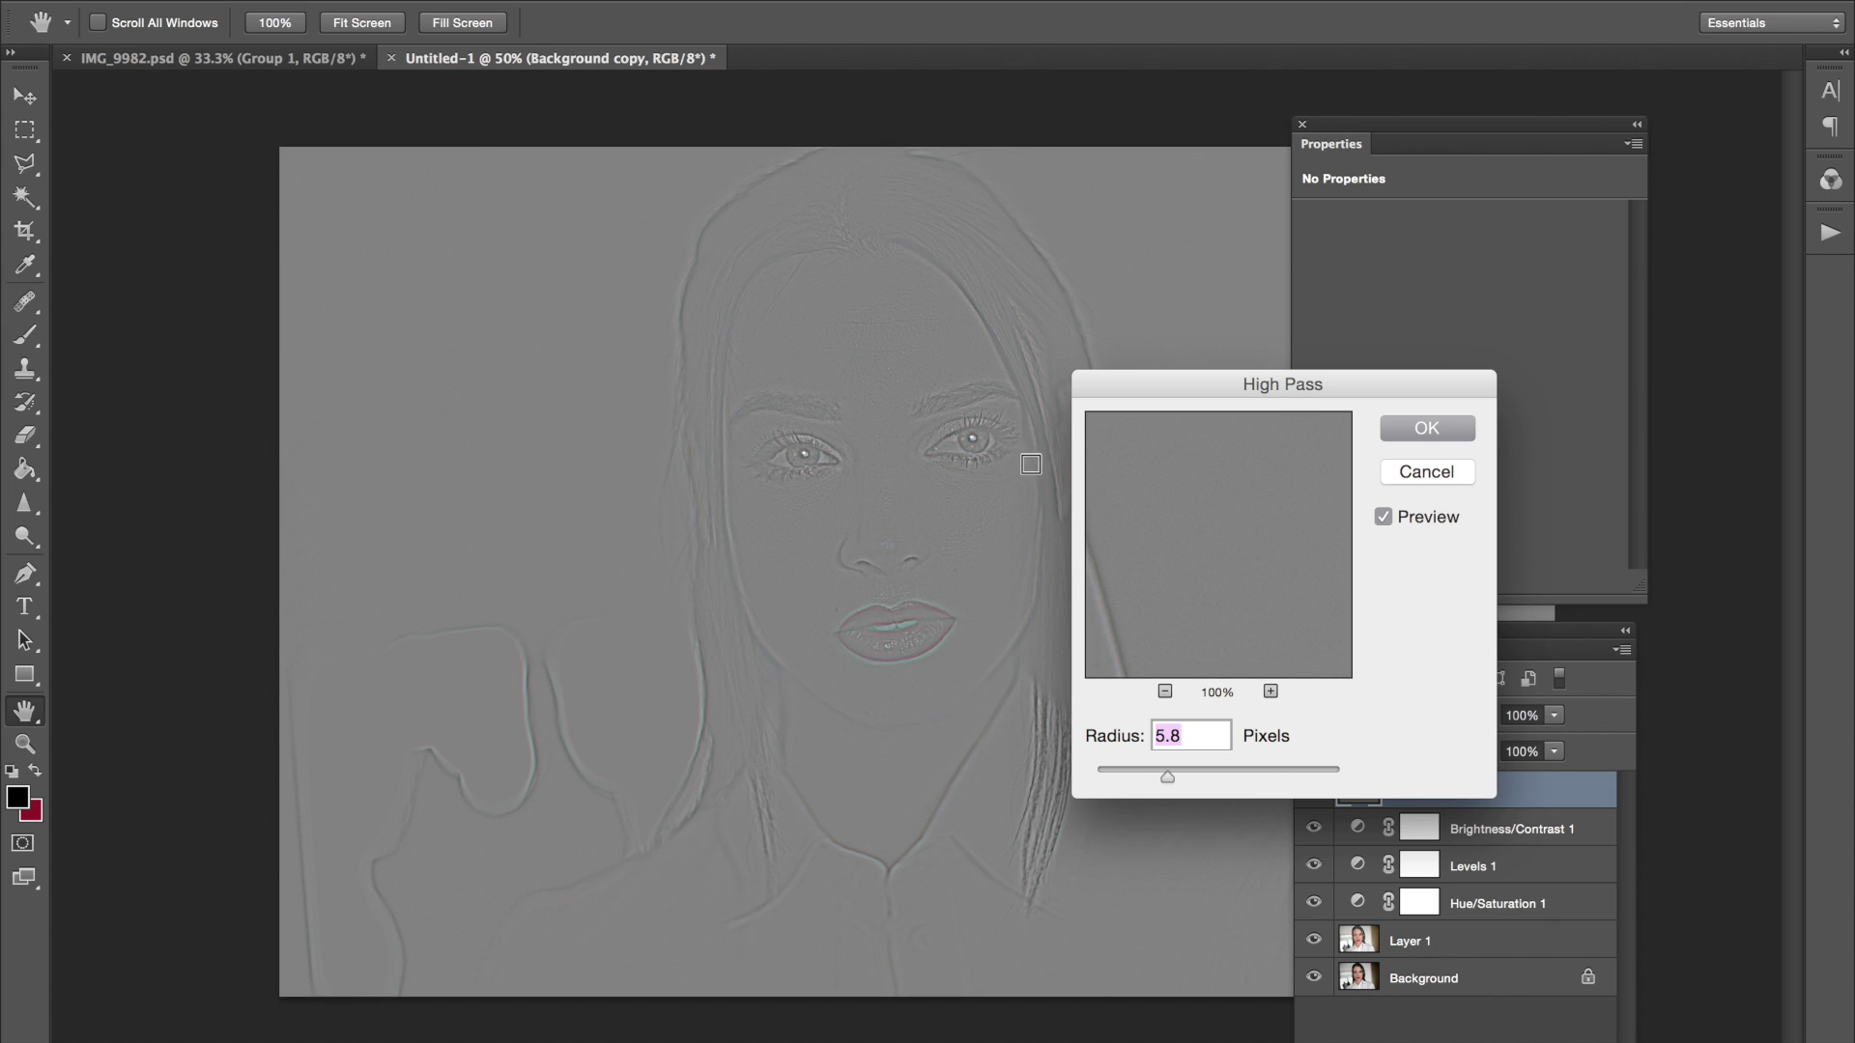
click(1449, 431)
Step: Set the High Pass layer's blend mode to Overlay after trying Soft Light
click(1354, 715)
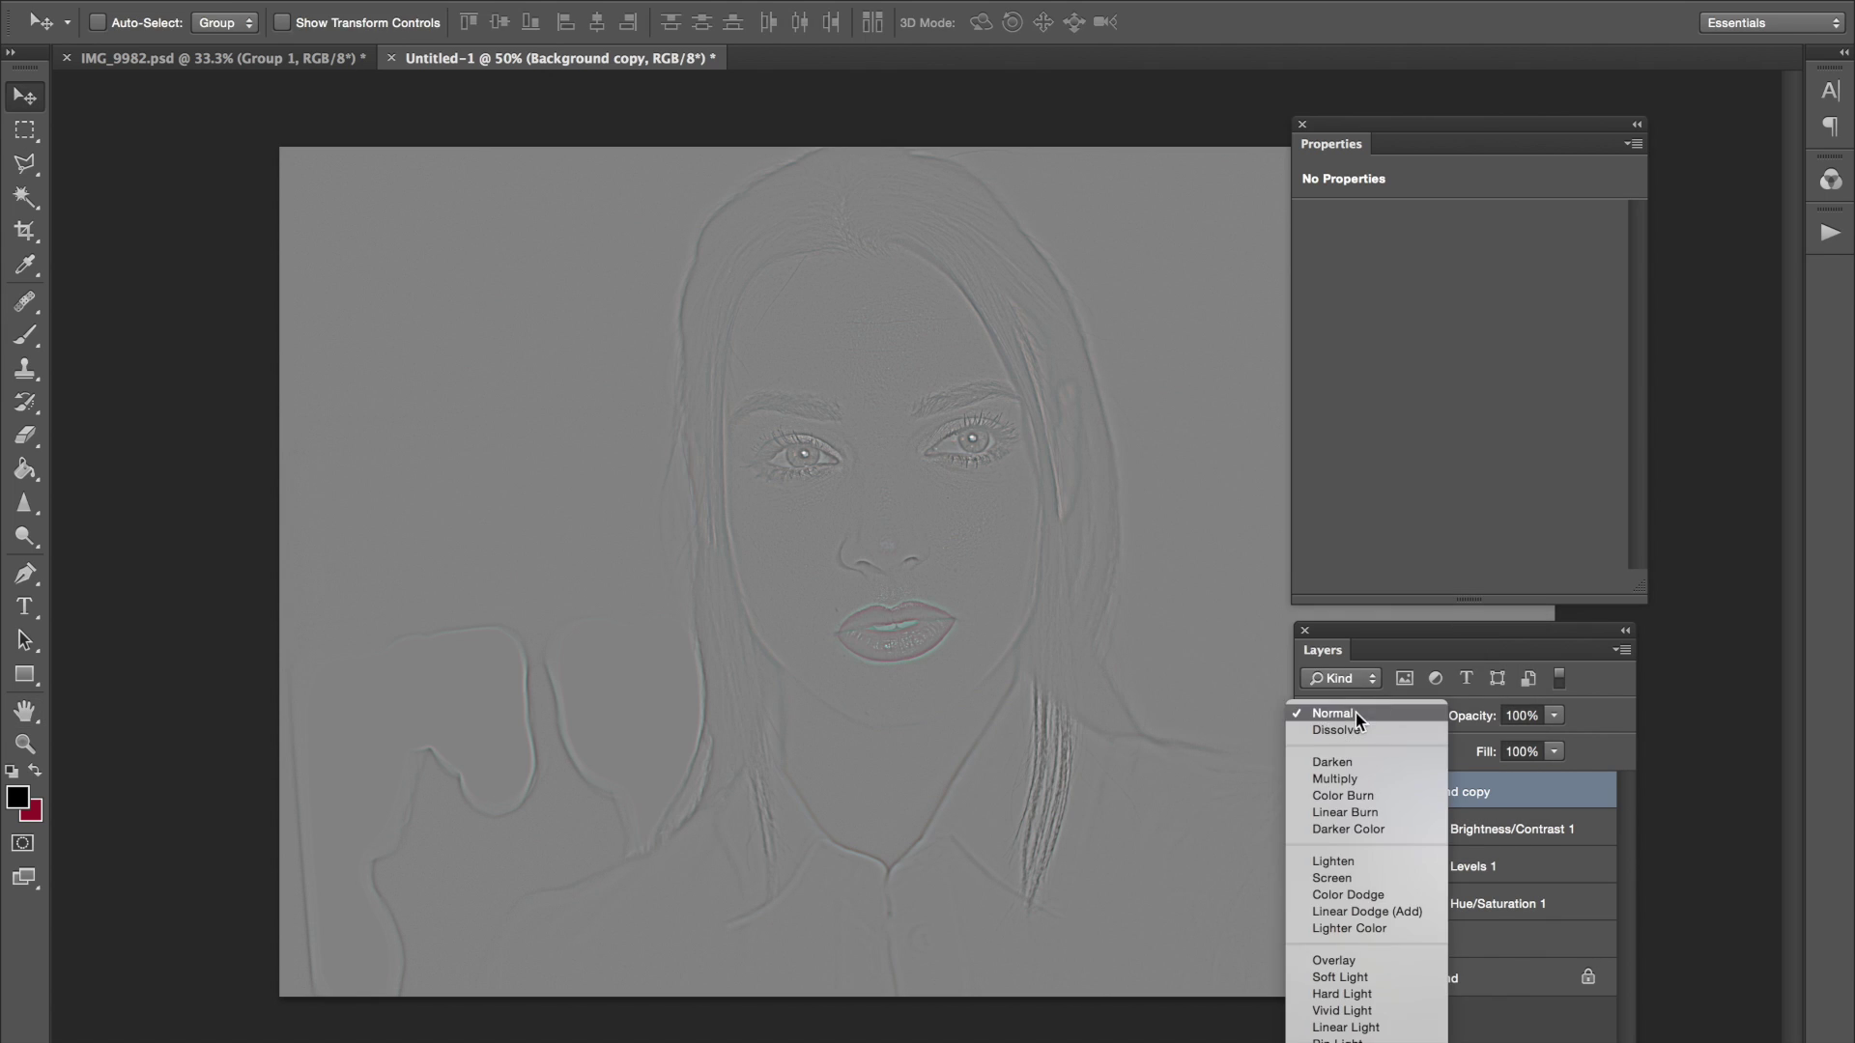
click(1343, 977)
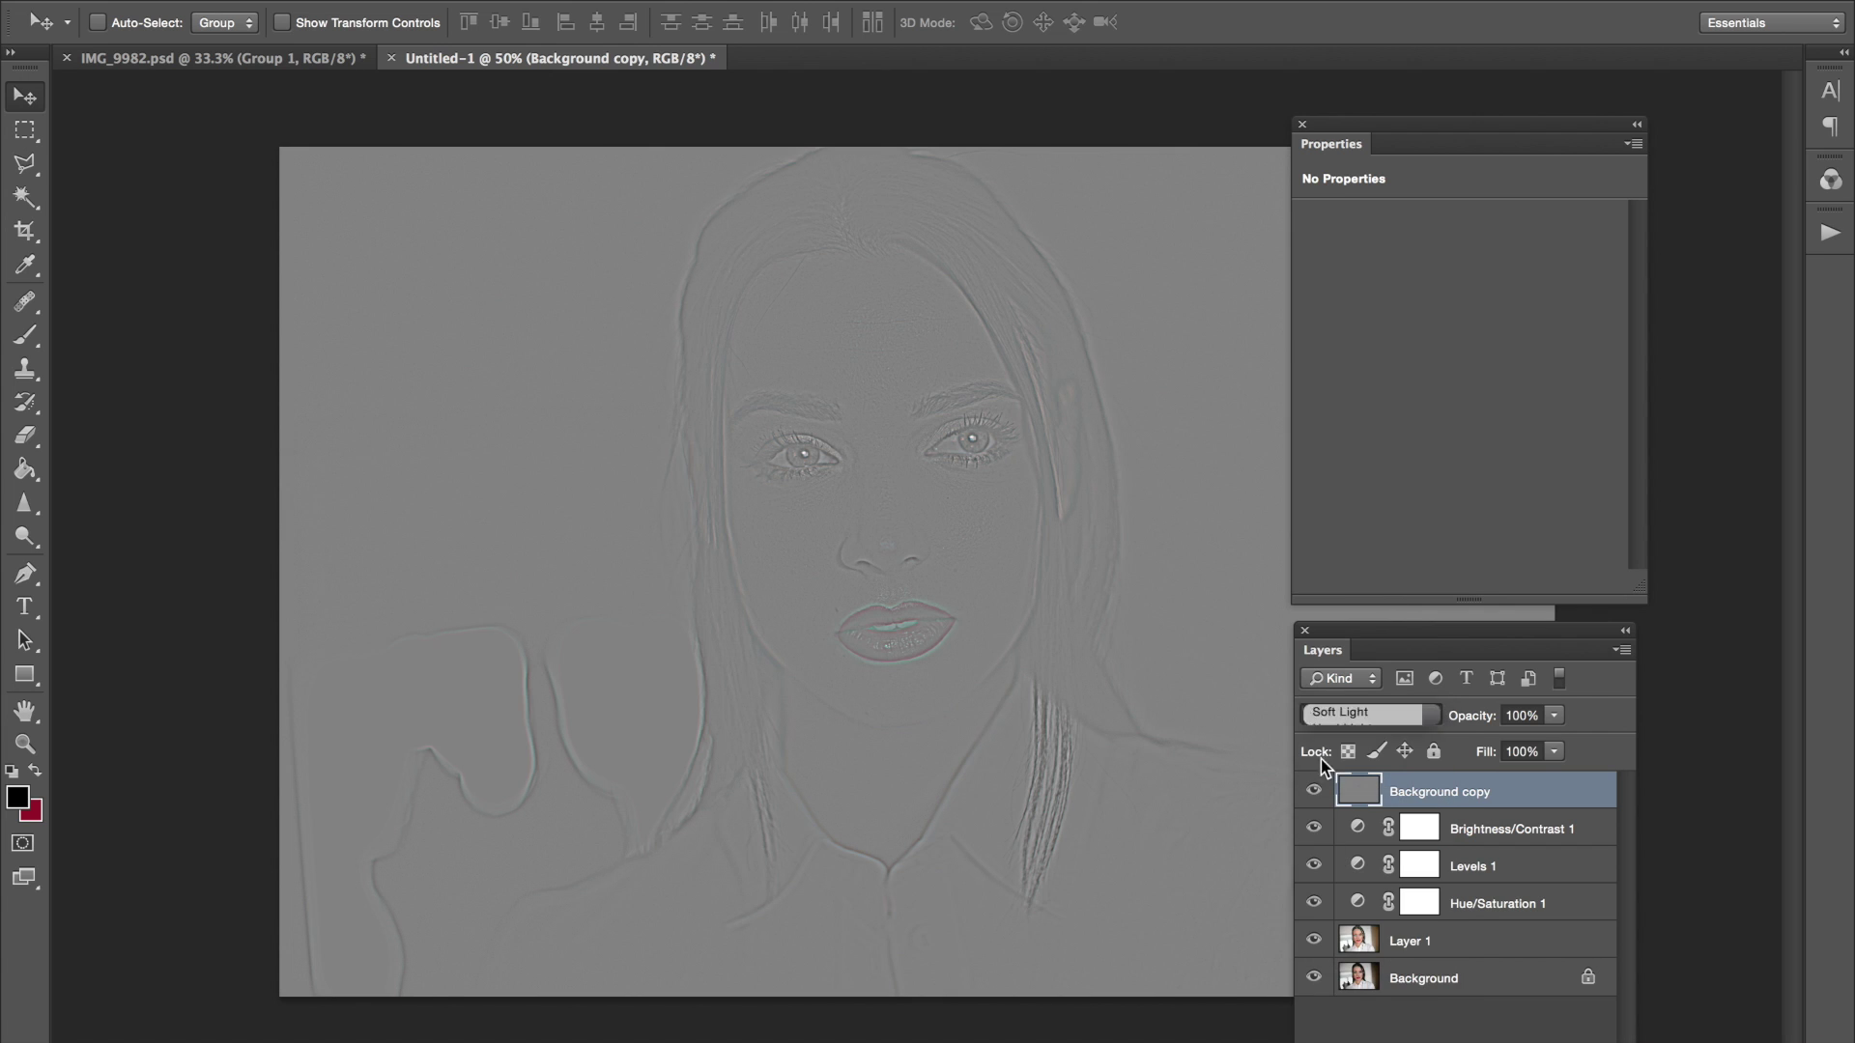
click(1349, 717)
click(1353, 701)
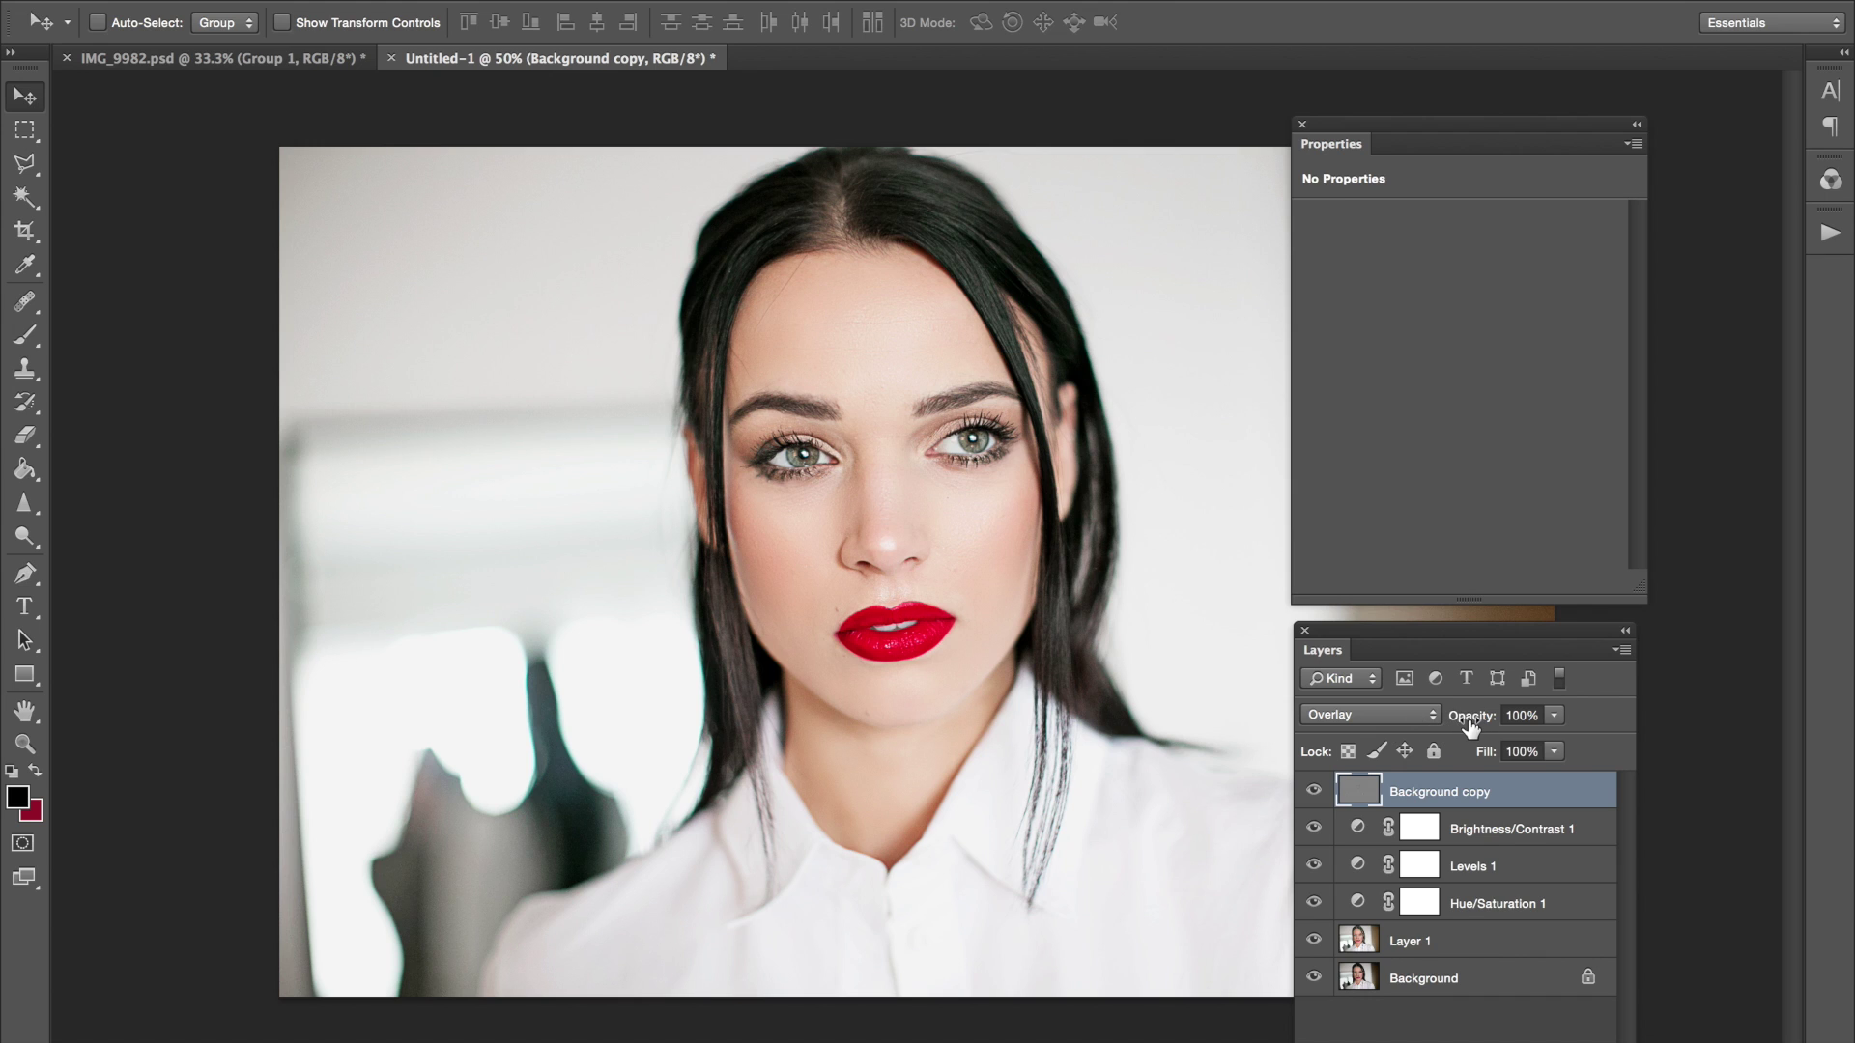
Step: Set the sharpening layer to 39% opacity and group all retouch layers into Group 1
mouse_move(1472, 722)
mouse_down()
mouse_move(1395, 732)
mouse_move(1455, 731)
mouse_up()
key(ctrl+plus)
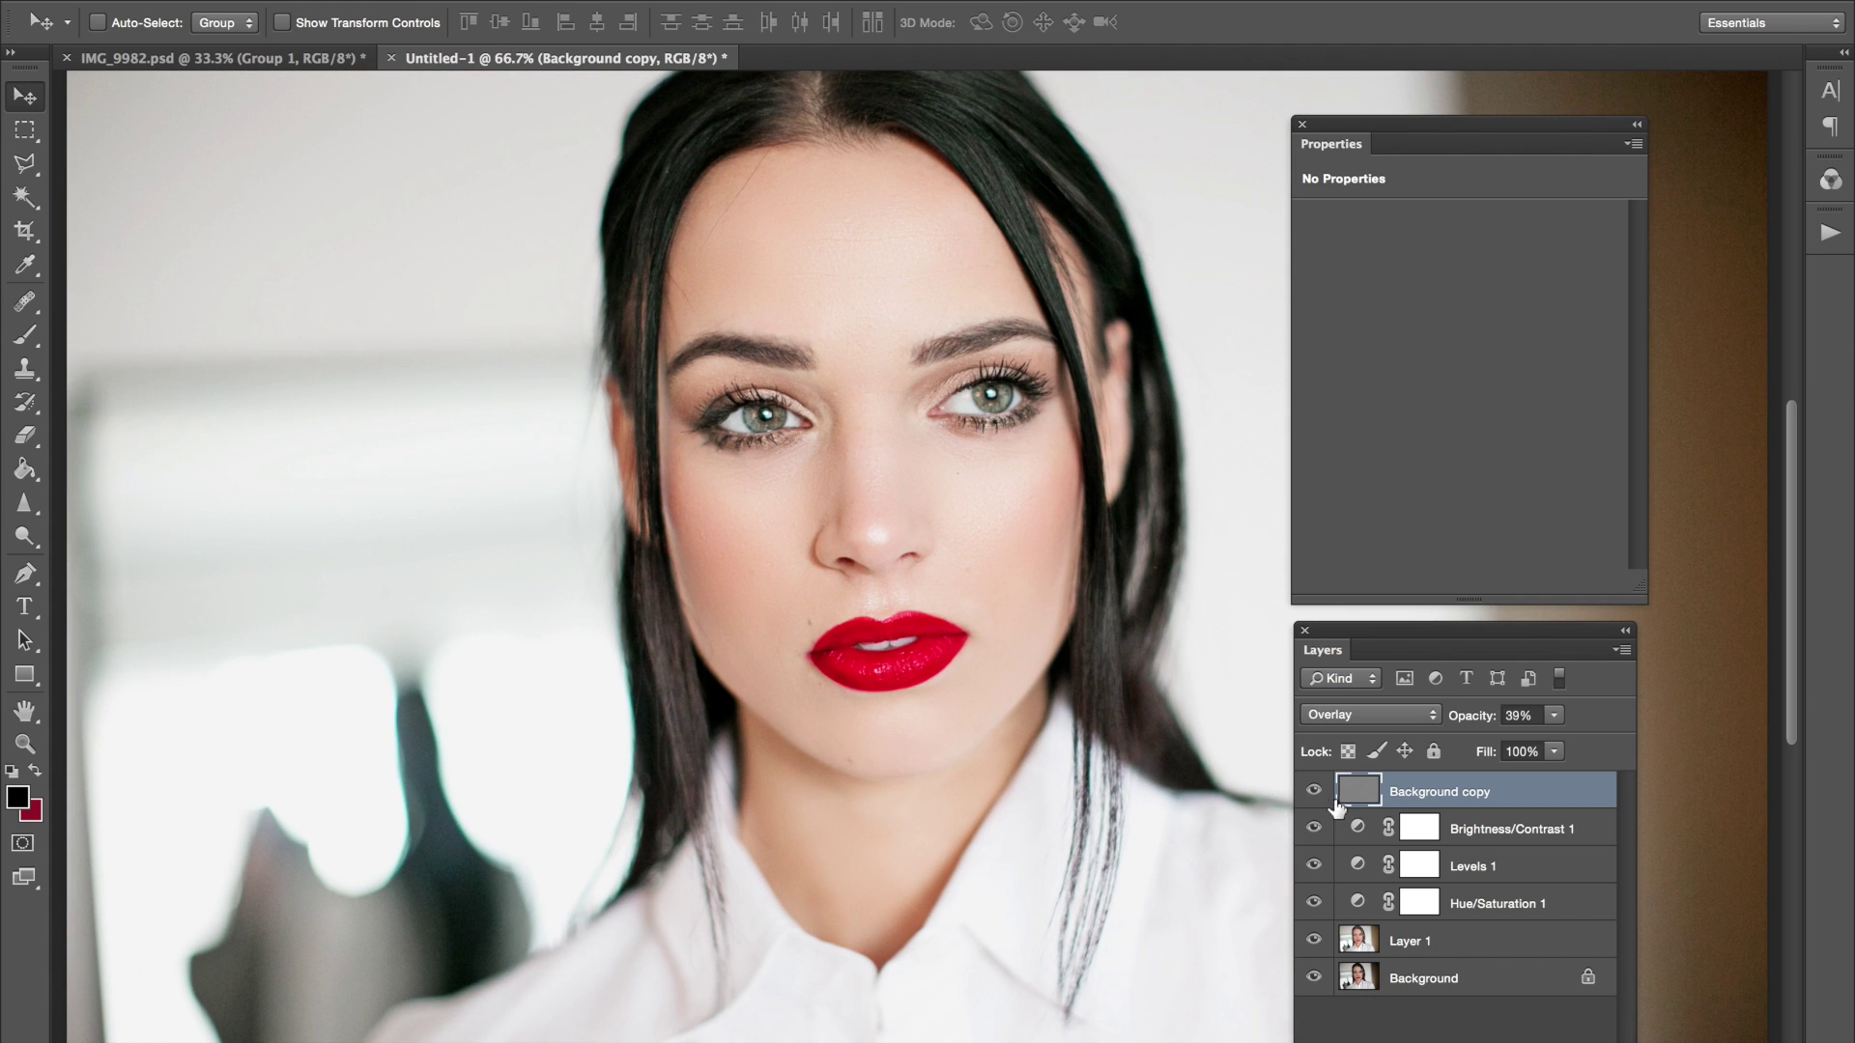
shift+click(1524, 933)
key(ctrl+g)
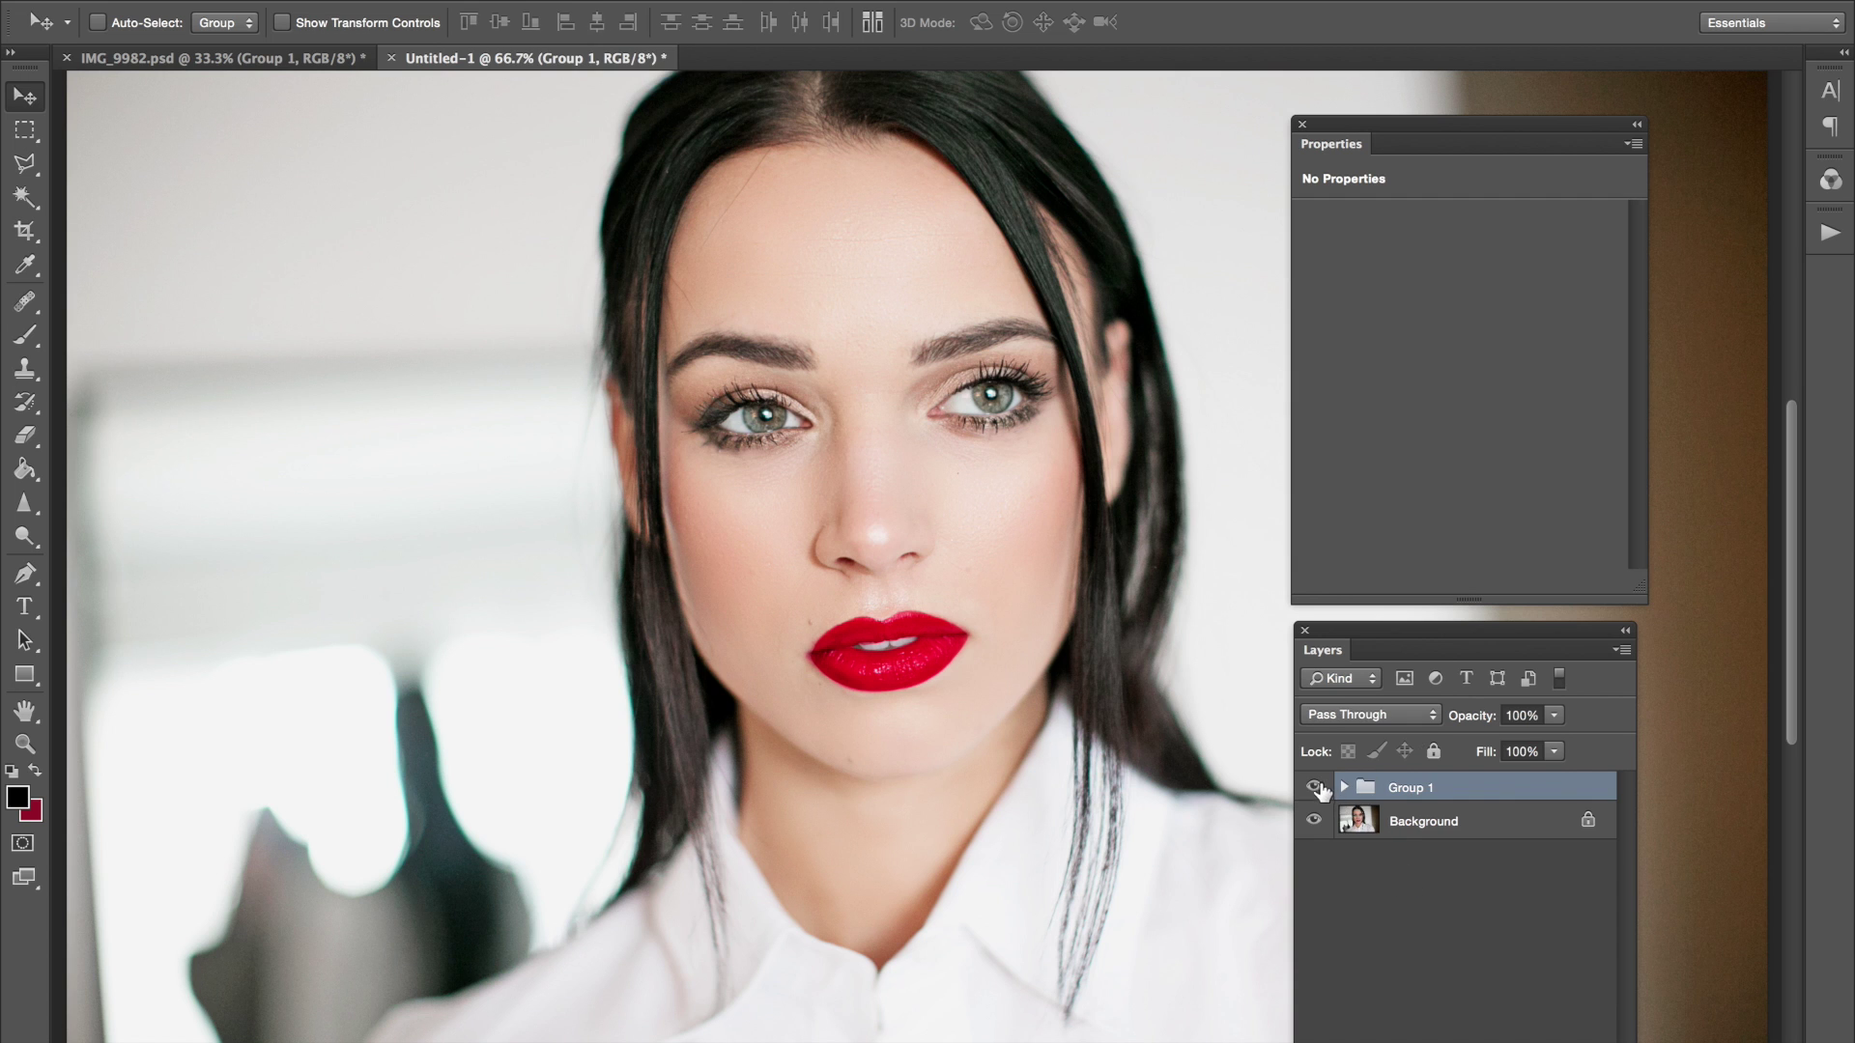
click(1314, 788)
click(1314, 787)
key(ctrl+minus)
click(1316, 787)
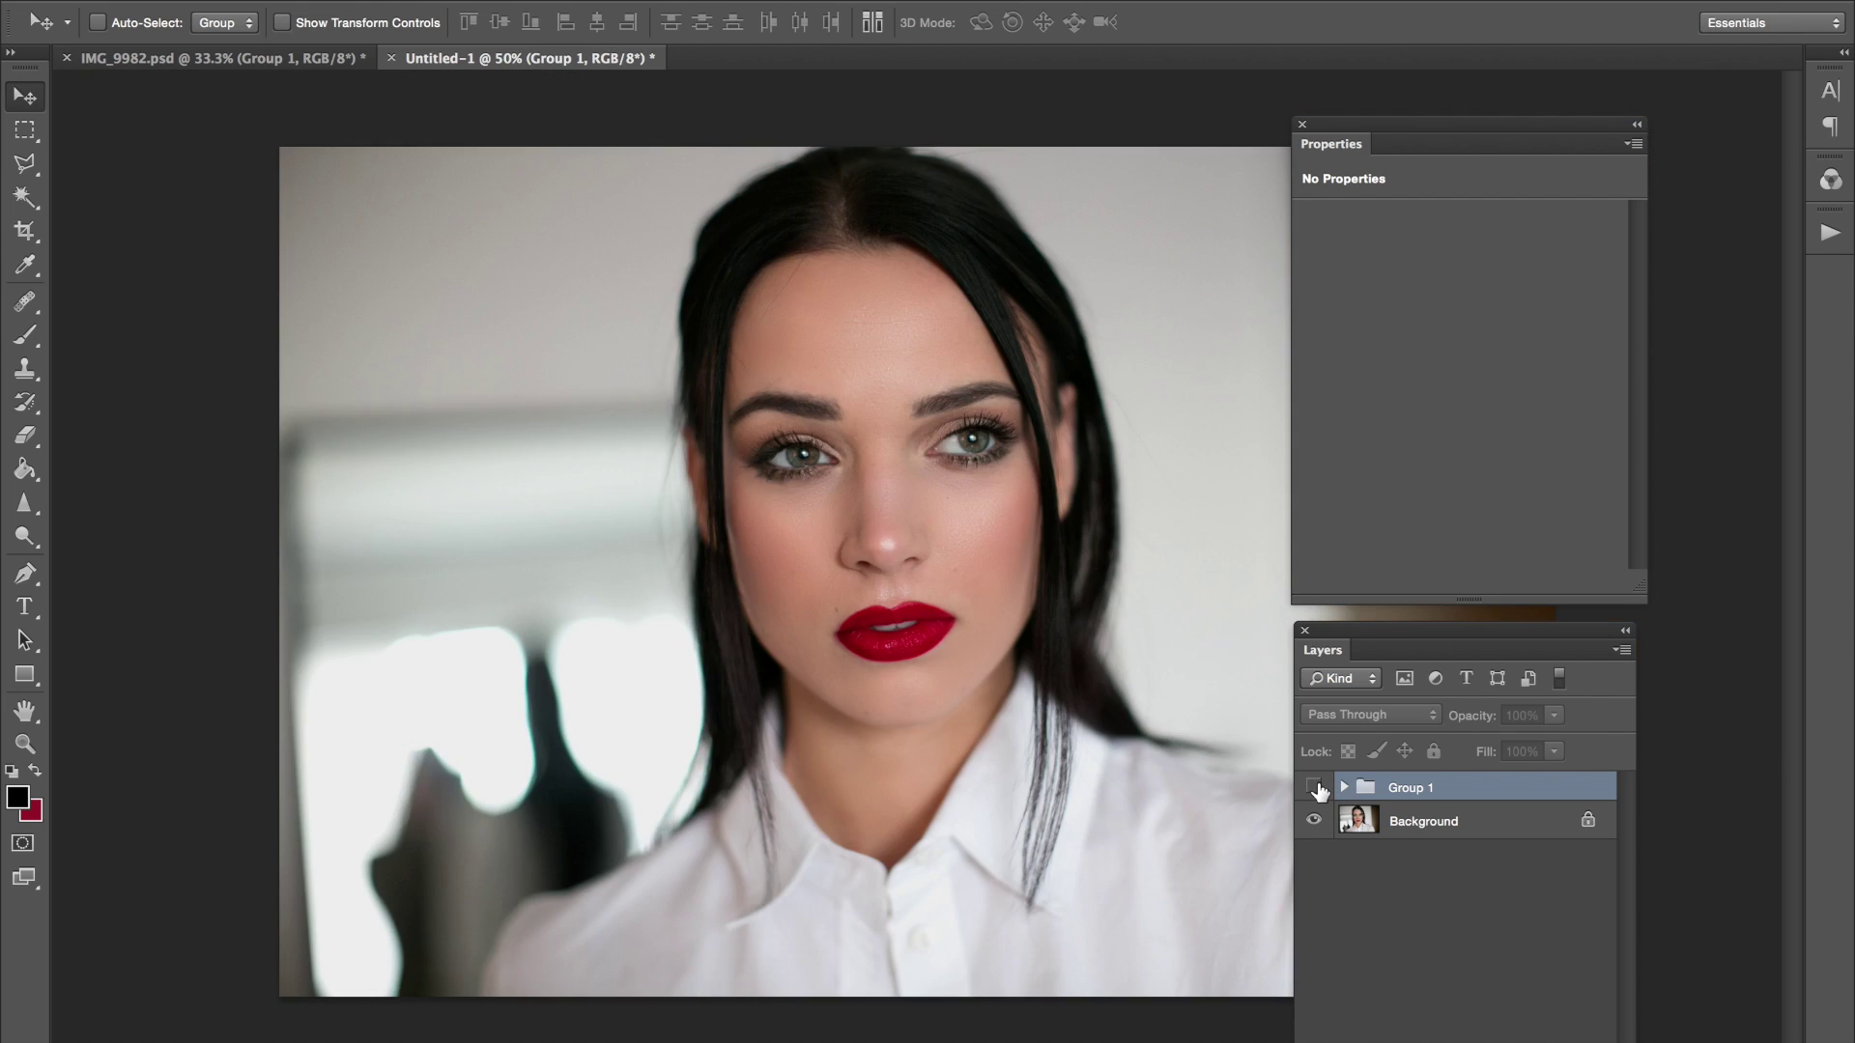
click(1315, 788)
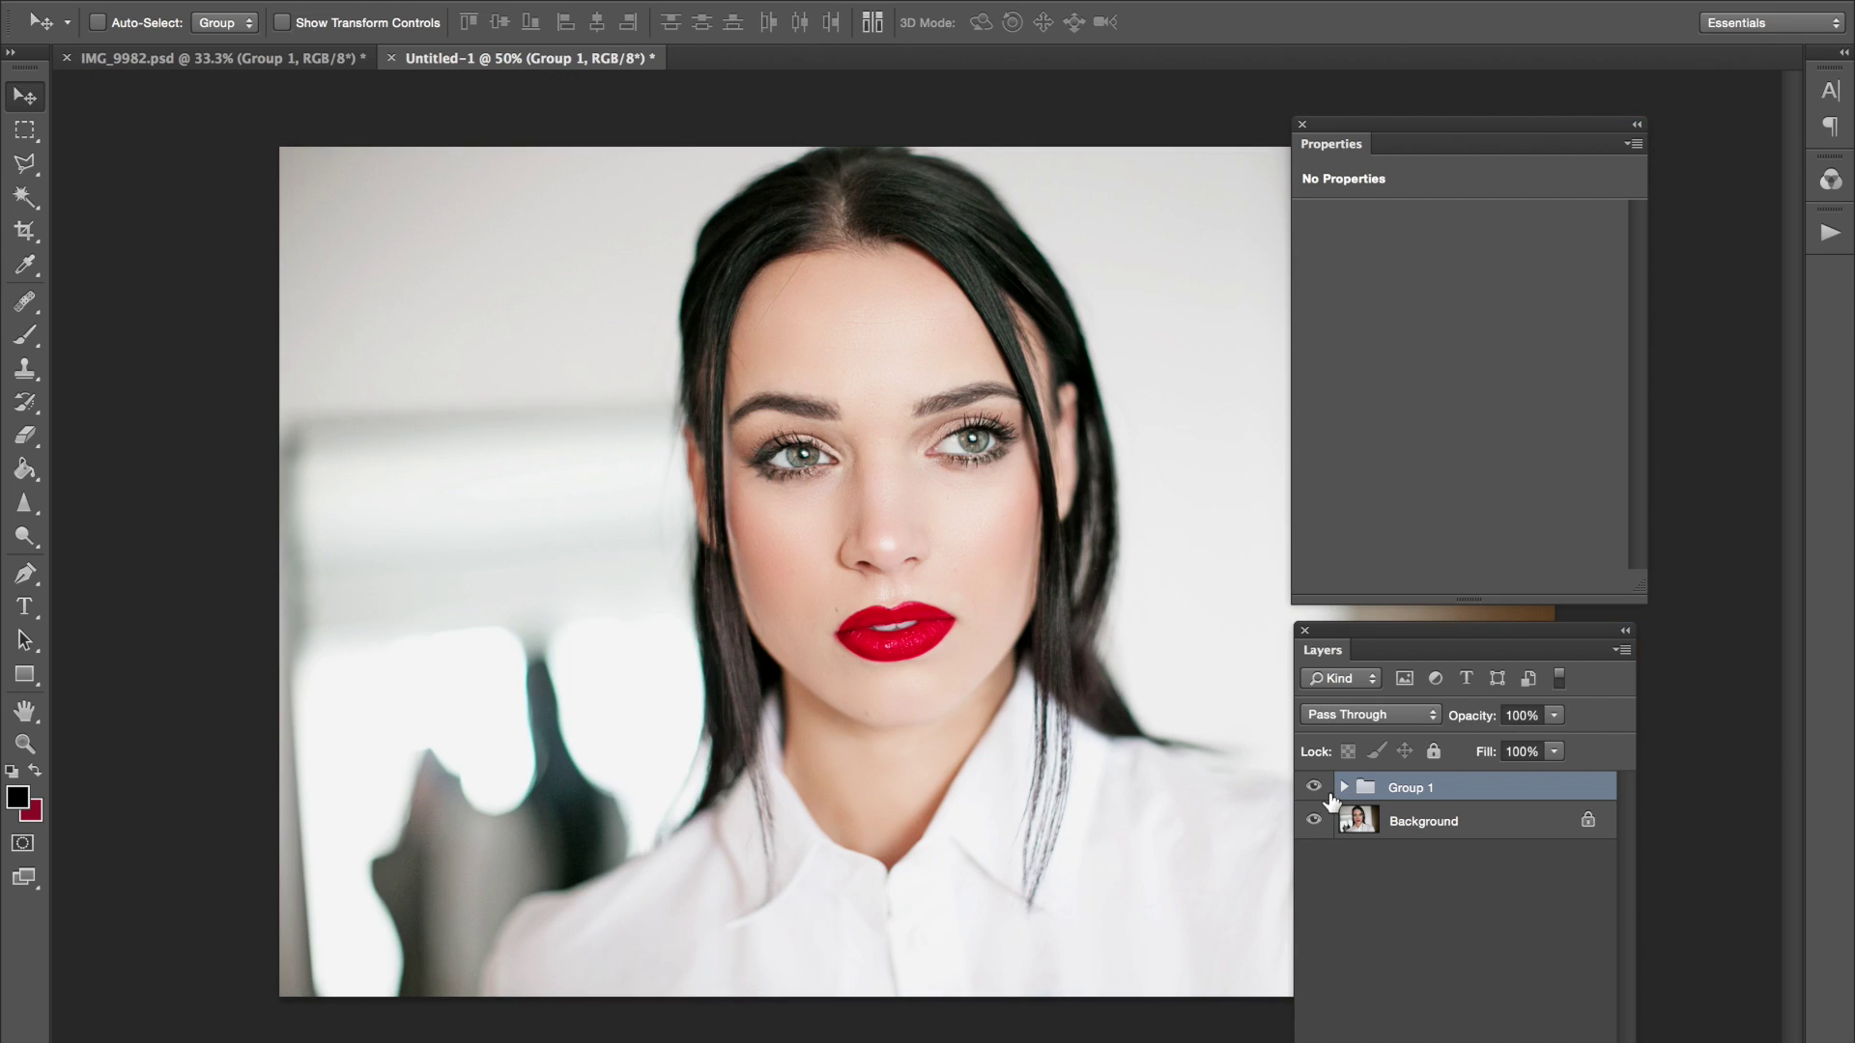